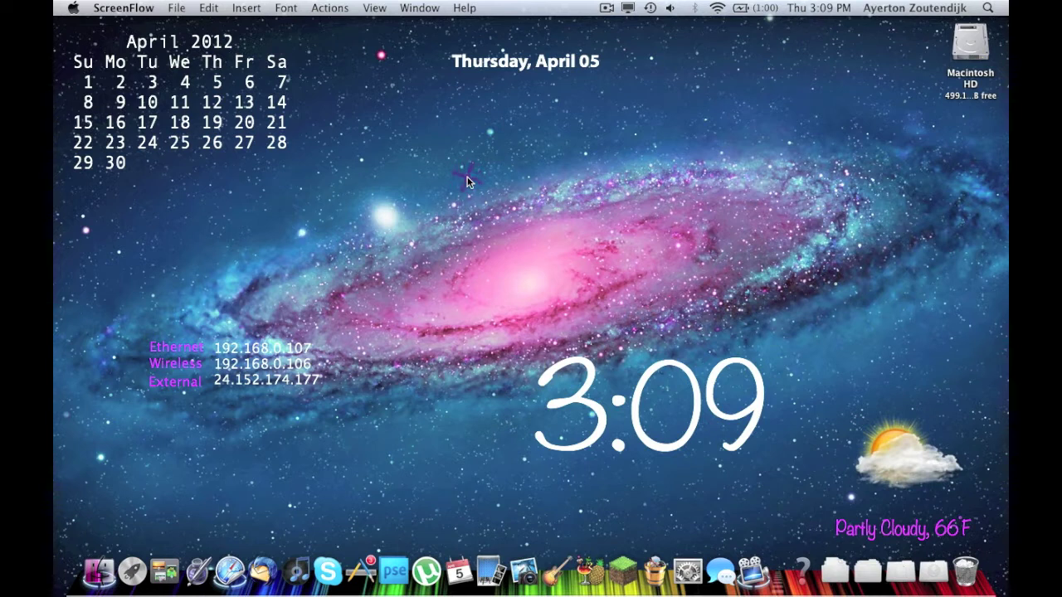
Launch CleanMyMac from the second page of Launchpad.
key(F4)
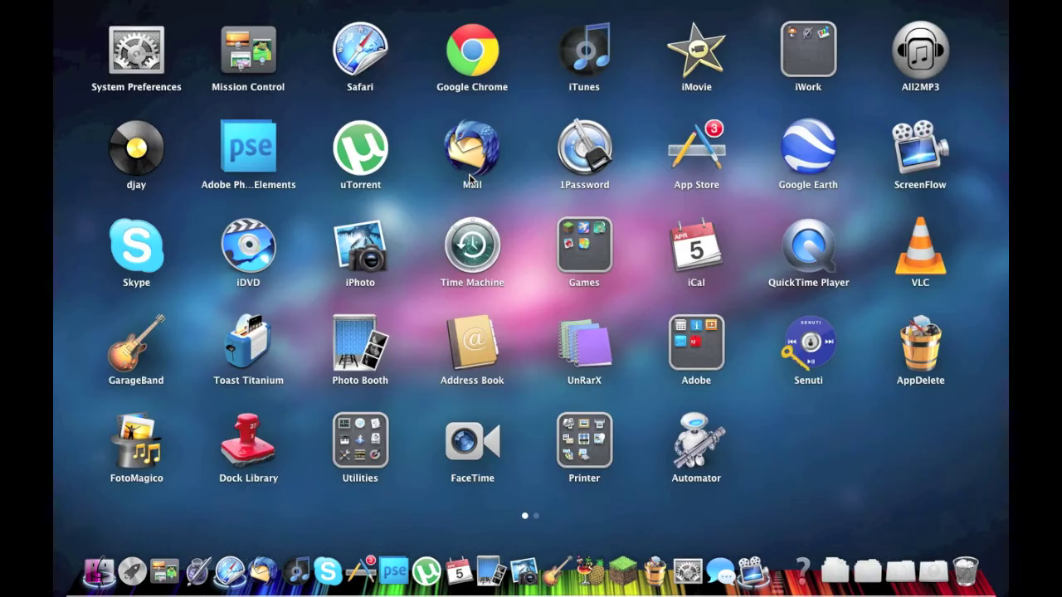
scroll(469, 173, right, 5)
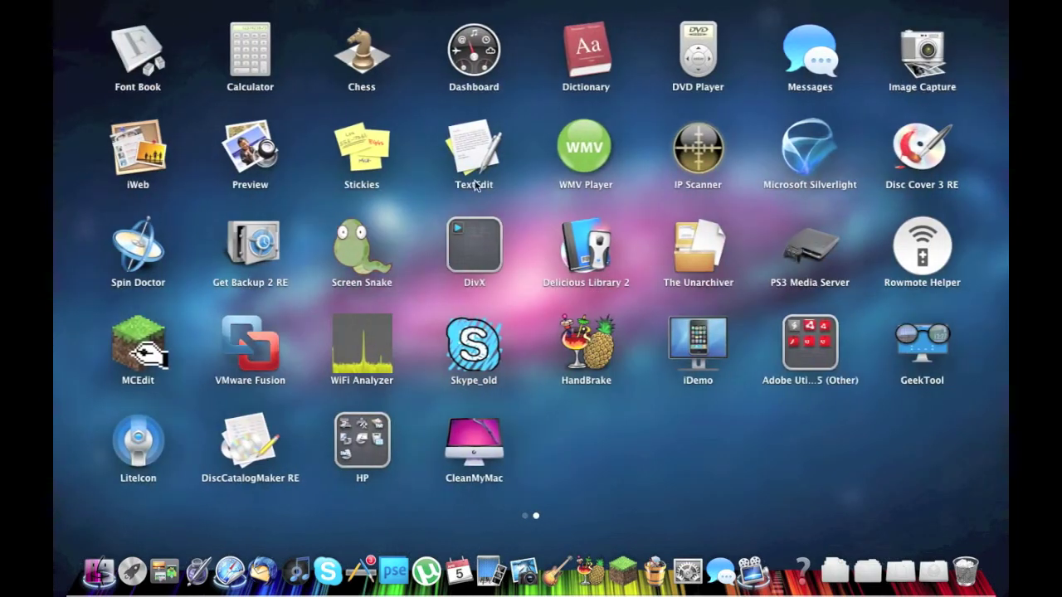
click(489, 440)
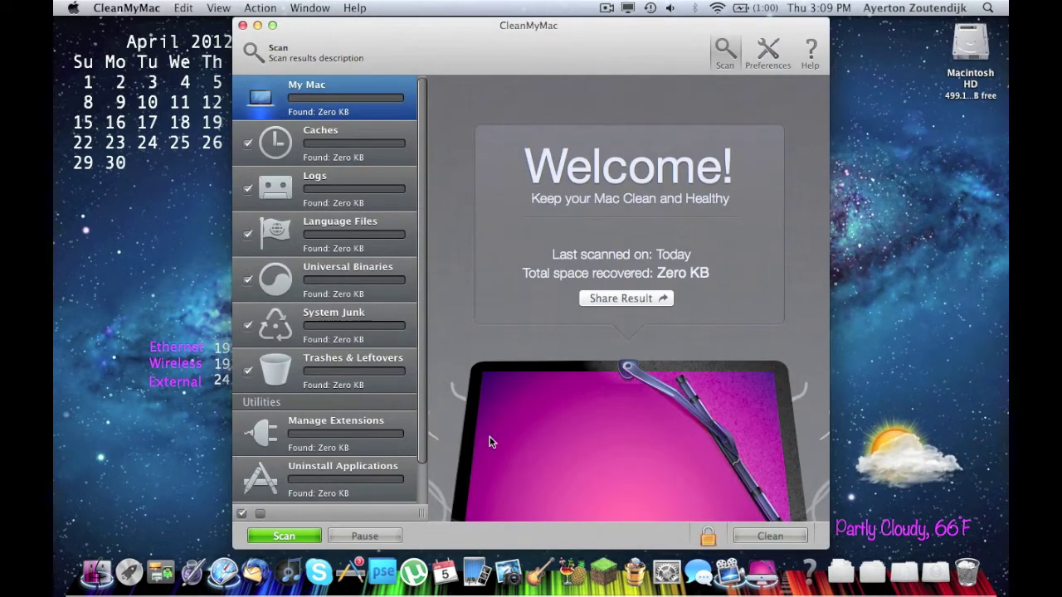
Move the CleanMyMac window to the top-left and resize it wider and shorter.
drag(468, 66, 485, 332)
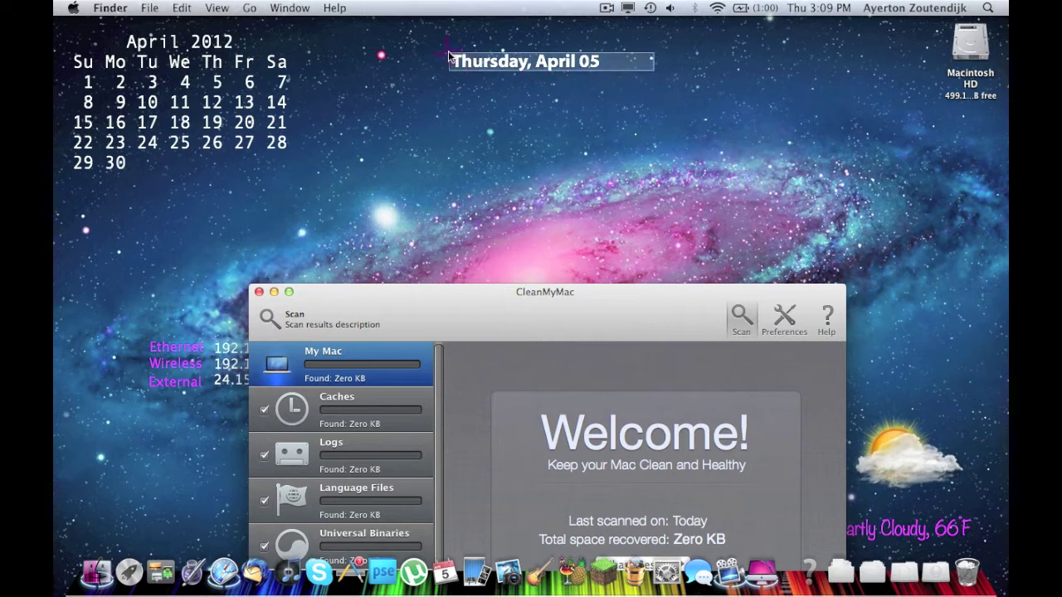
click(612, 74)
click(484, 324)
drag(484, 324, 555, 5)
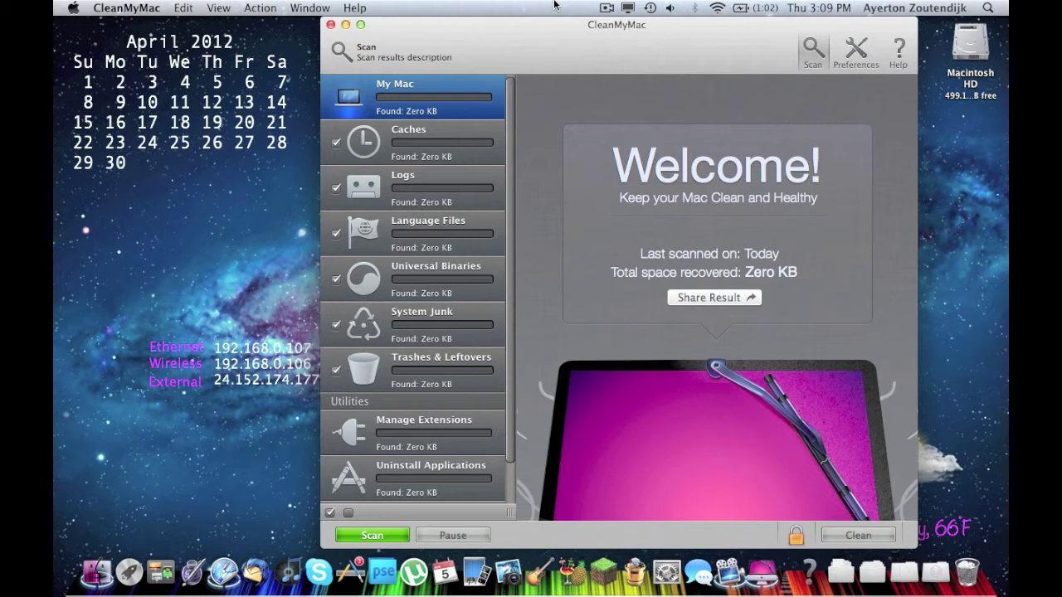
drag(554, 5, 492, 28)
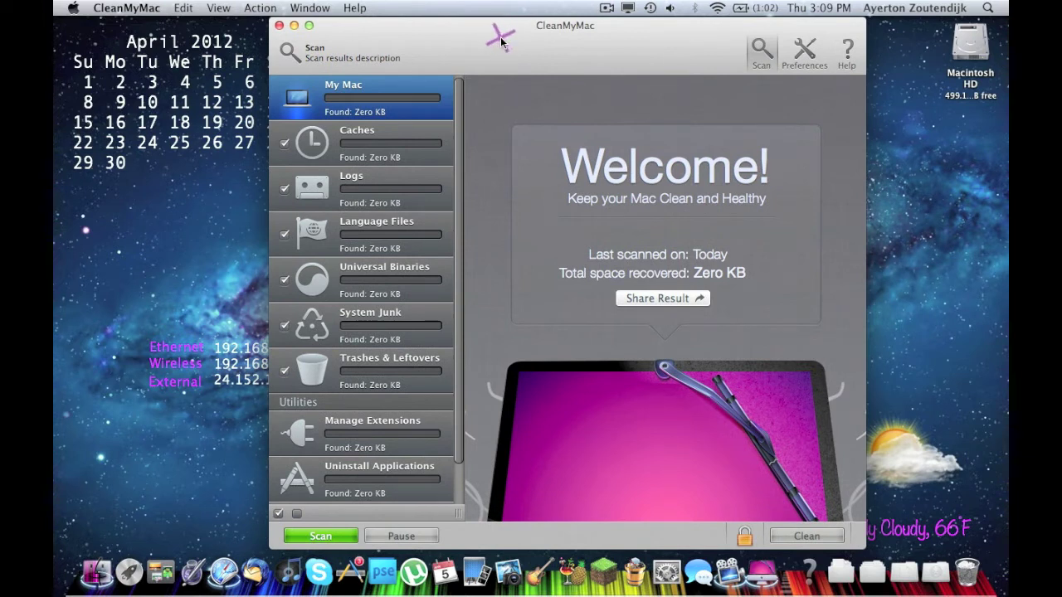
drag(501, 42, 497, 7)
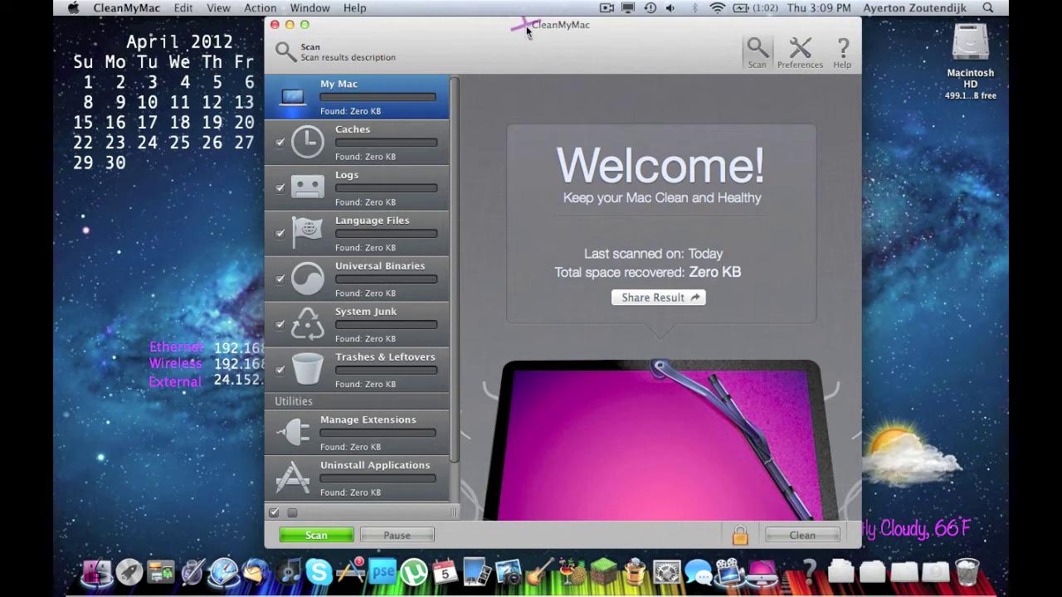
drag(537, 28, 426, 28)
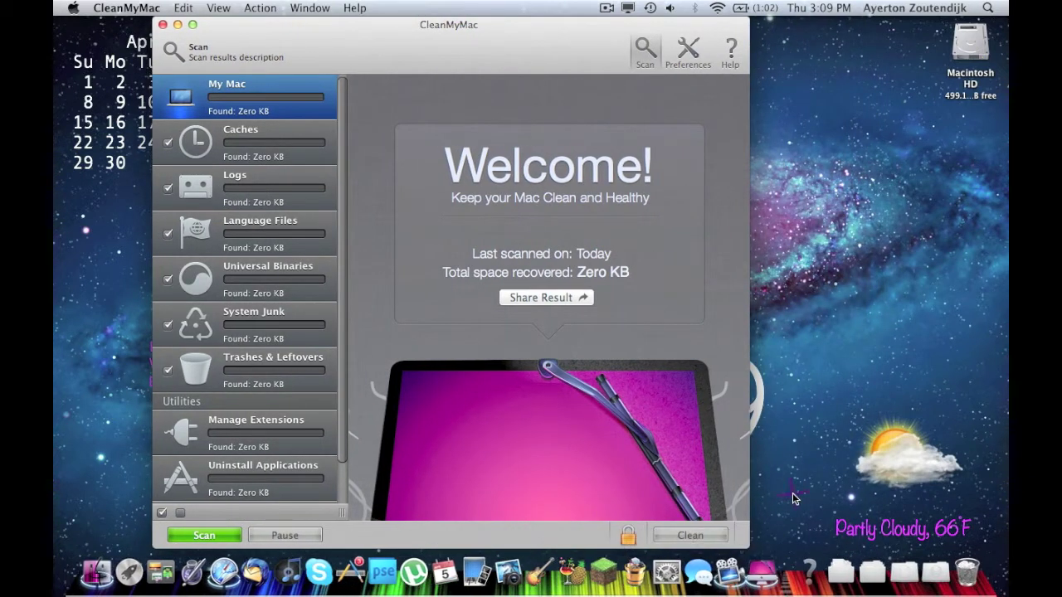
drag(748, 547, 977, 544)
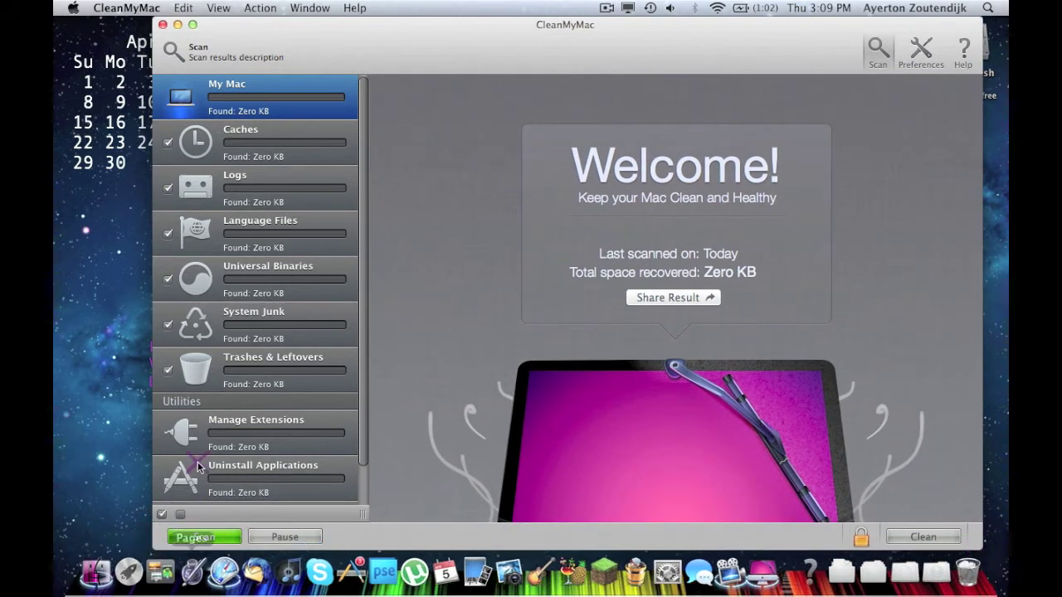
Scan the Mac, continue past the language sheet with Japanese selected, and shift the window right.
click(198, 539)
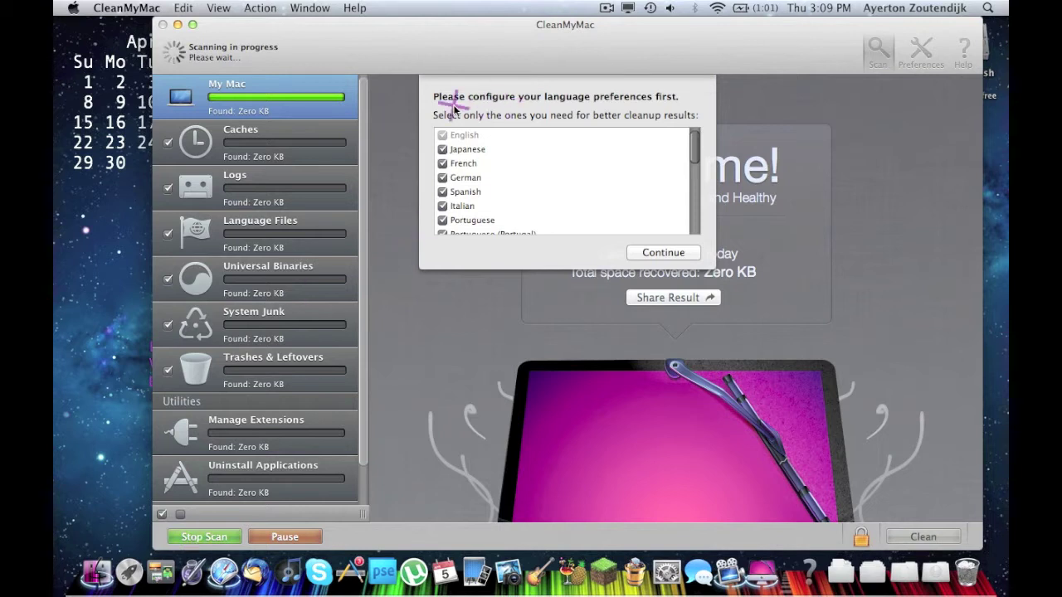
drag(694, 142, 685, 78)
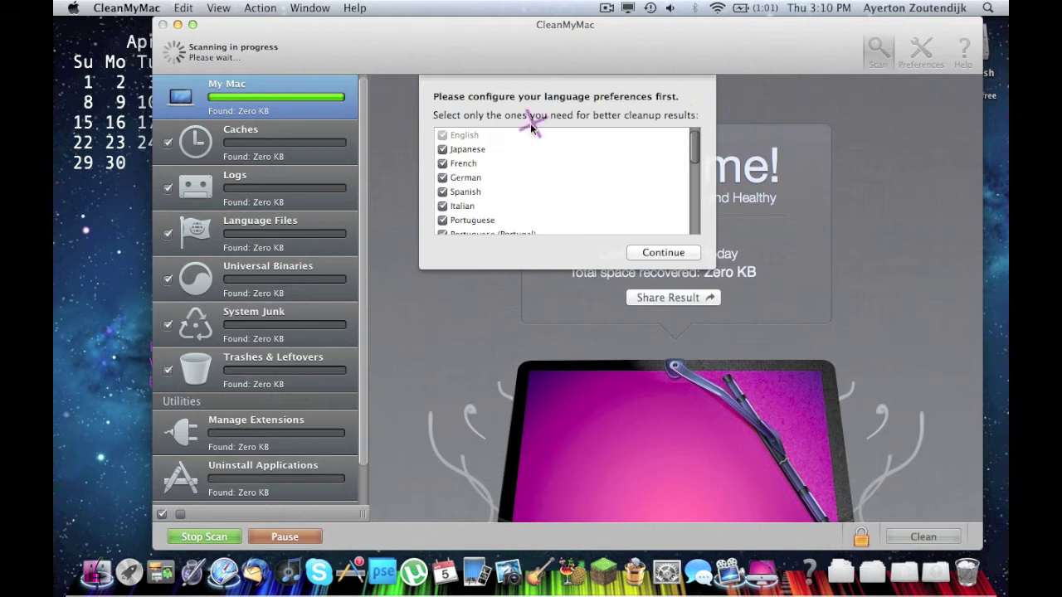
click(438, 136)
click(440, 150)
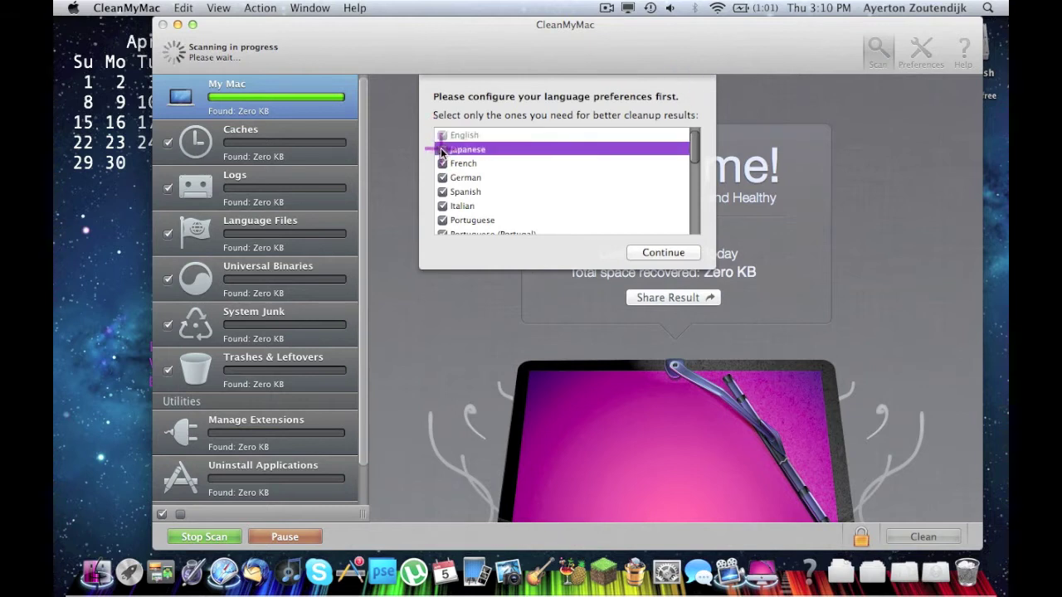
click(671, 256)
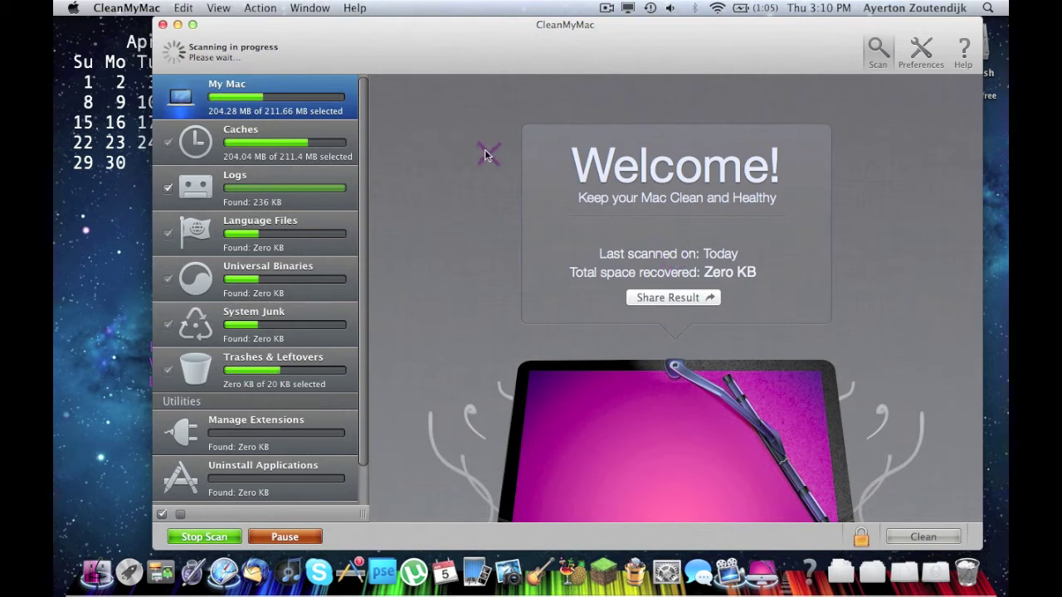
drag(351, 52, 401, 47)
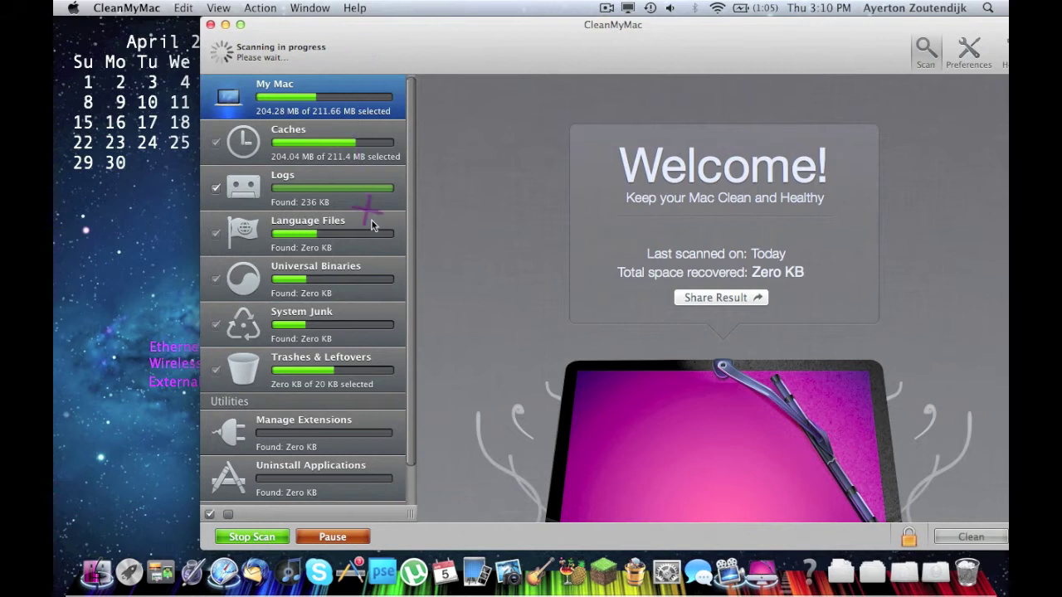
drag(372, 27, 427, 28)
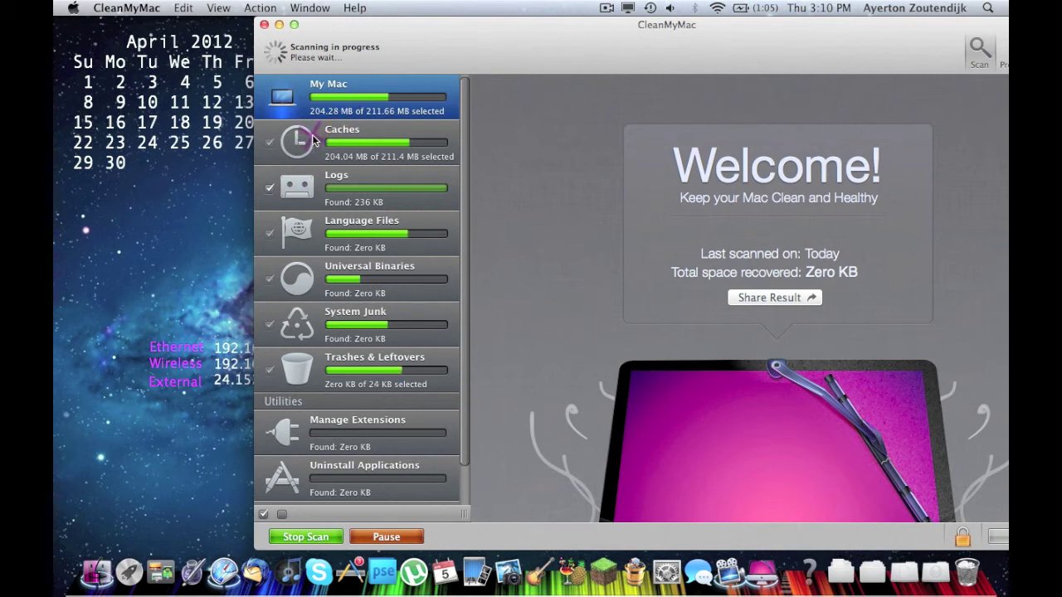
Read the Language Files, Universal Binaries and System Junk descriptions while scanning continues.
click(321, 227)
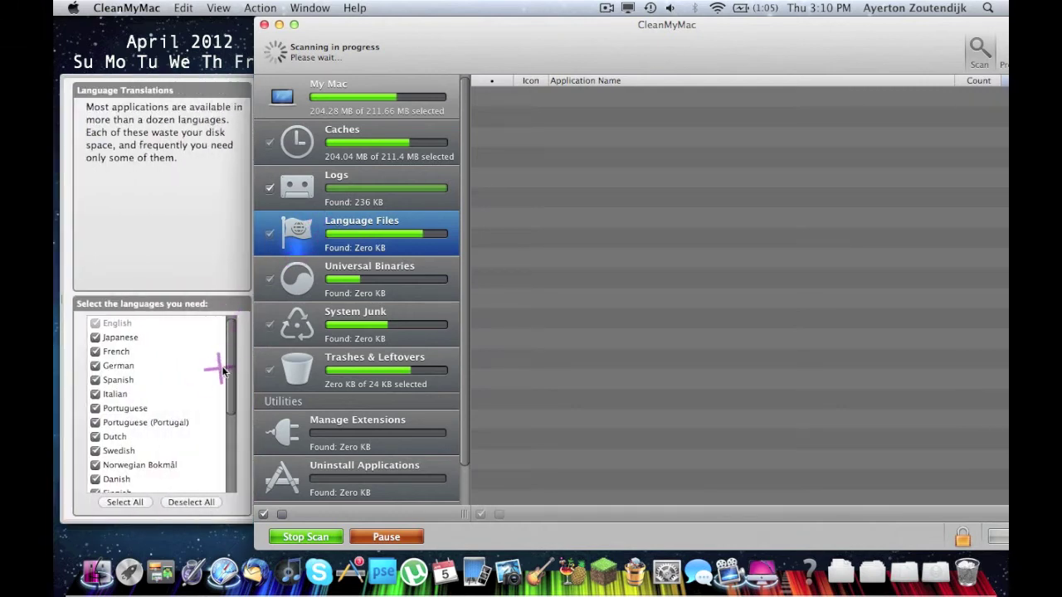
scroll(232, 410, down, 5)
scroll(218, 379, up, 5)
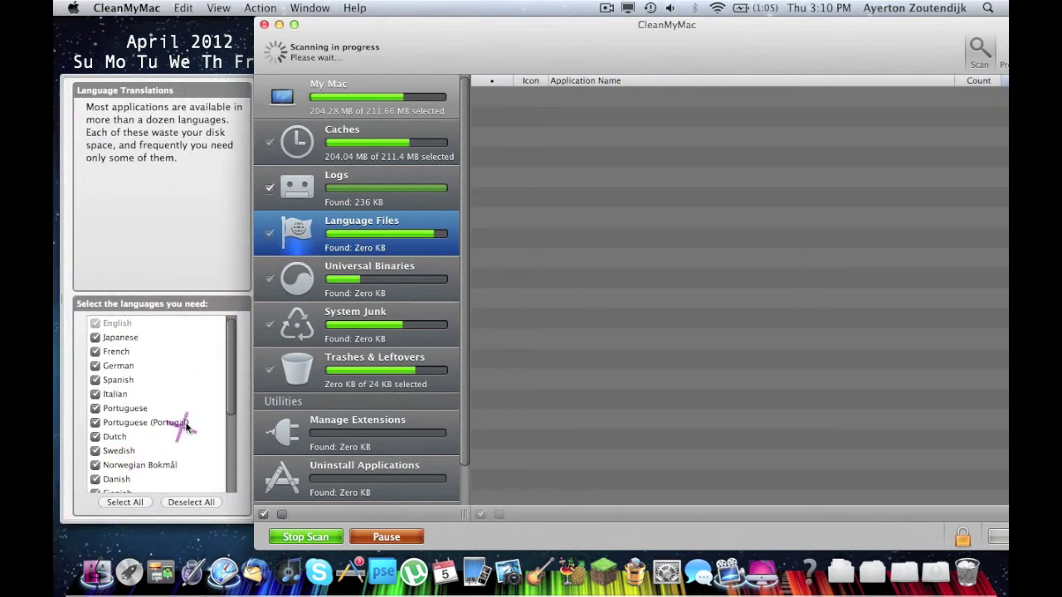
scroll(227, 384, down, 5)
scroll(218, 431, up, 5)
click(291, 287)
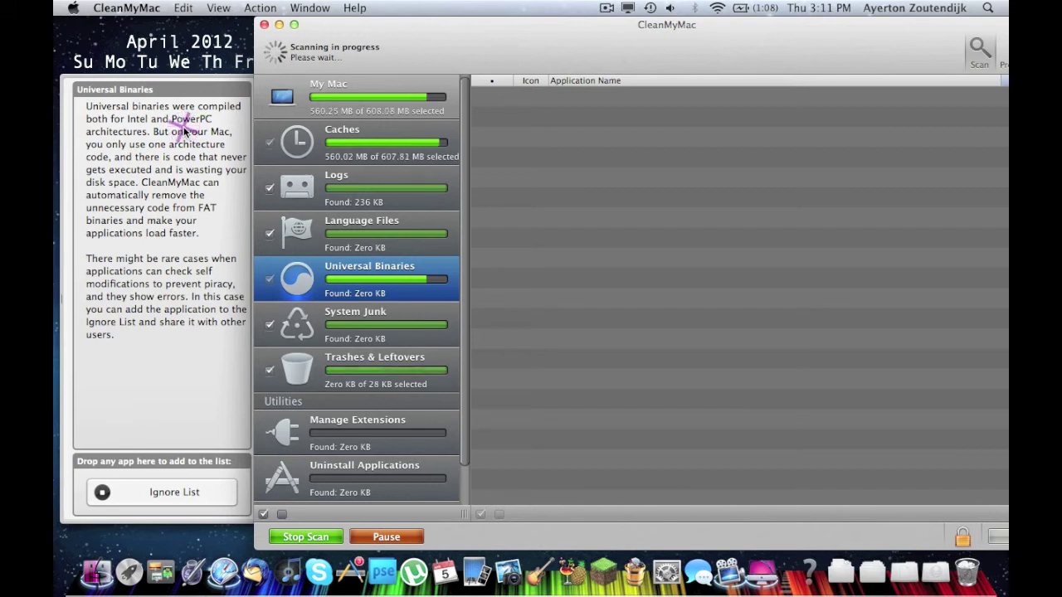
click(318, 317)
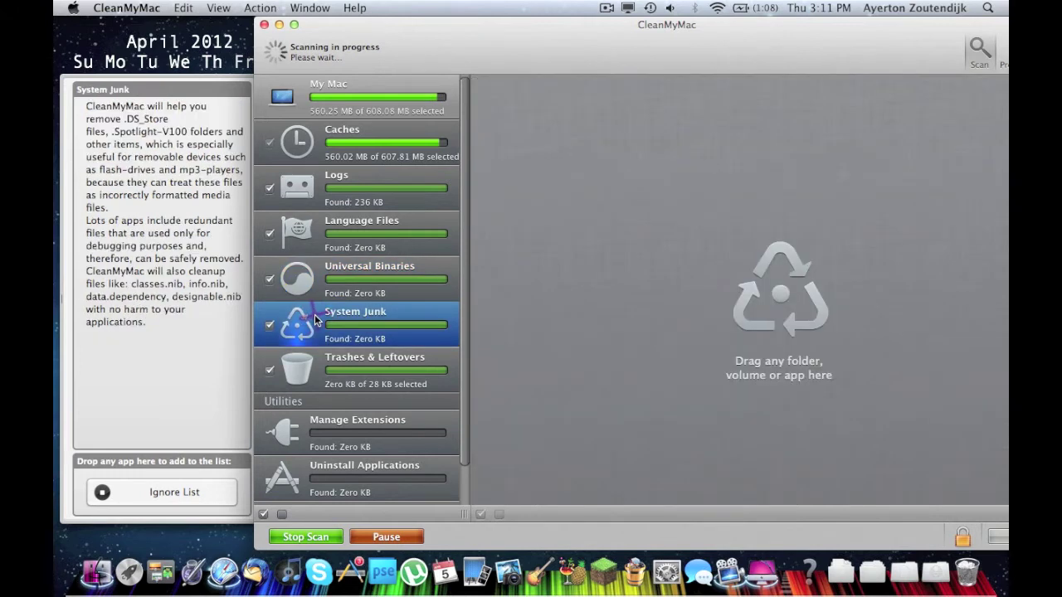
Open Trashes & Leftovers and mark the Trashes for cleaning.
click(301, 355)
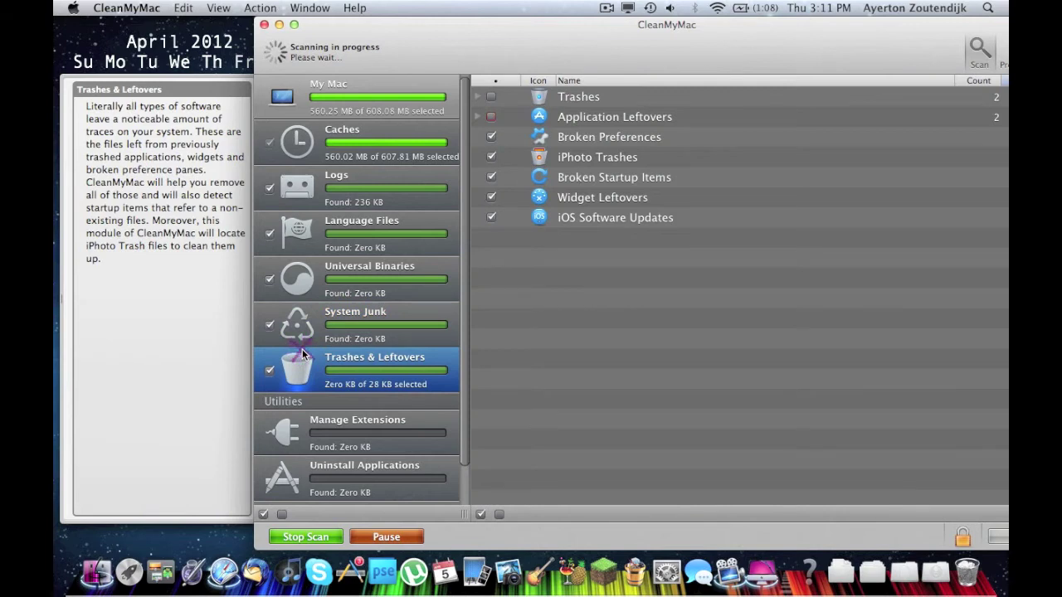
click(491, 98)
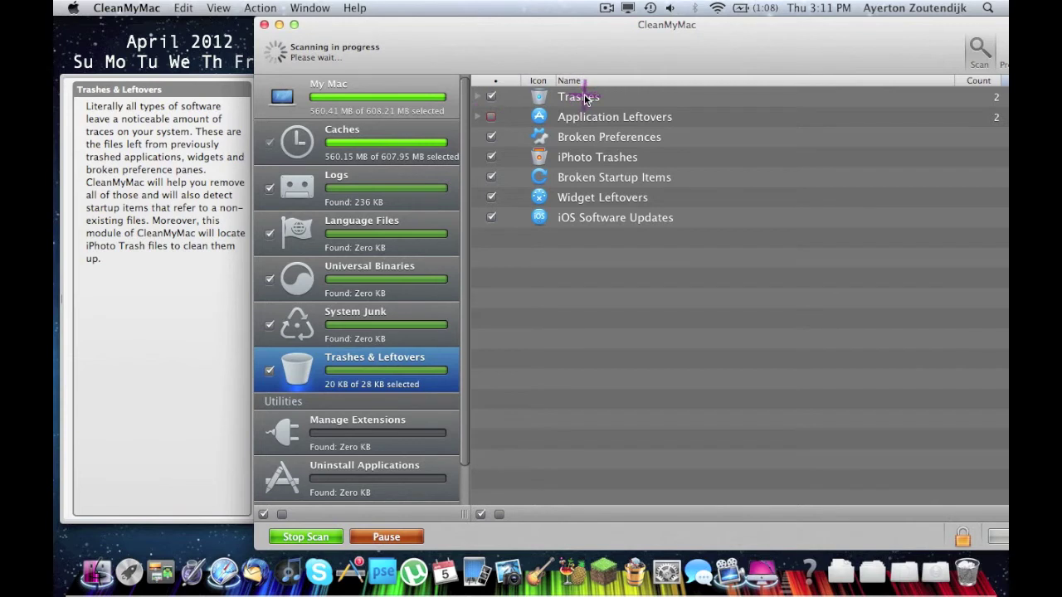
drag(577, 50, 561, 49)
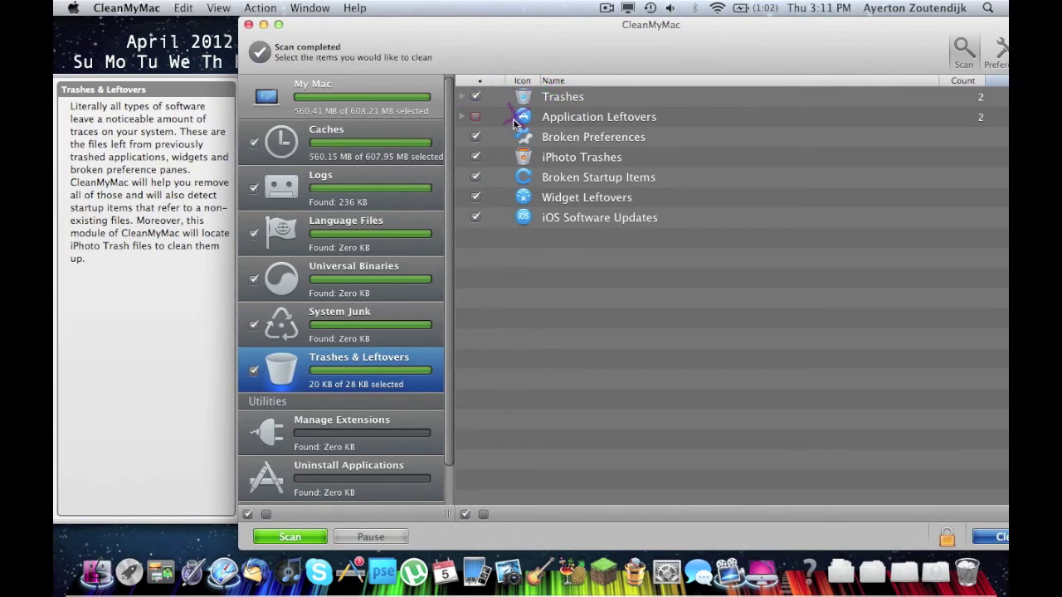
Expand Application Leftovers and select all of them, including CursorZoom and videoplayer.
click(479, 118)
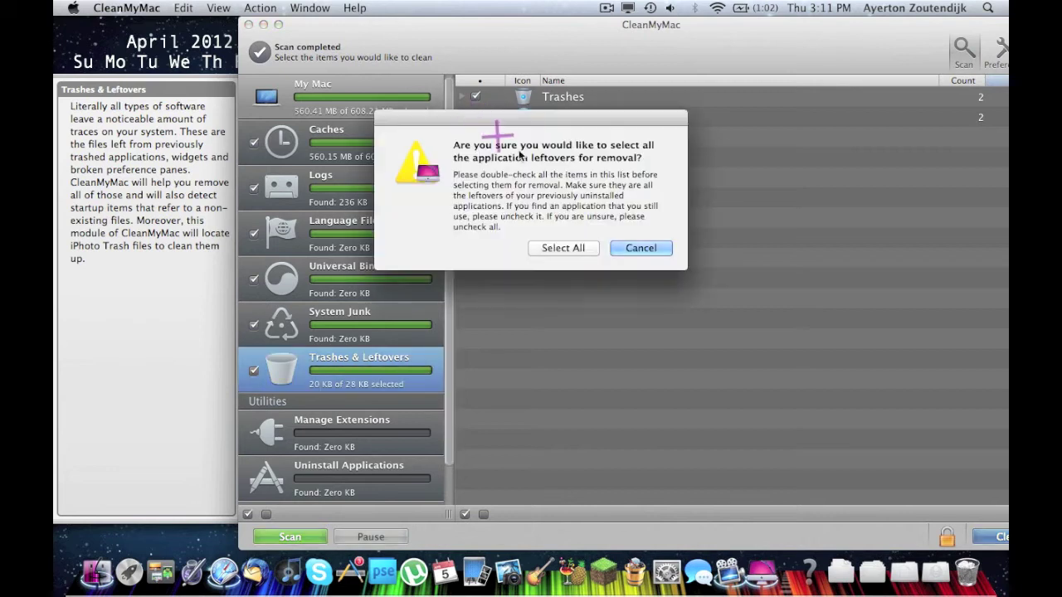
click(619, 247)
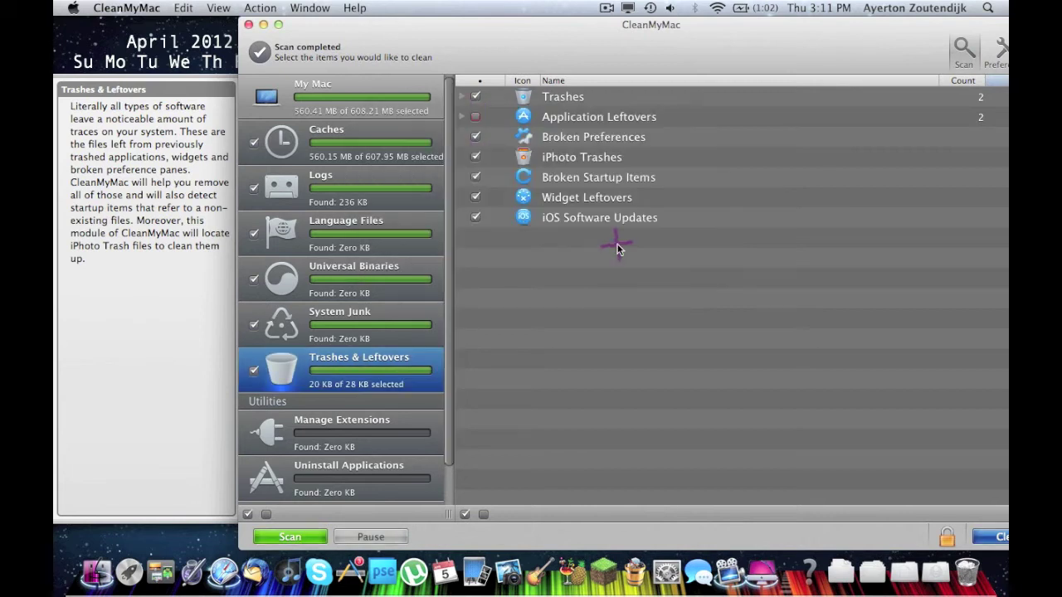
click(462, 116)
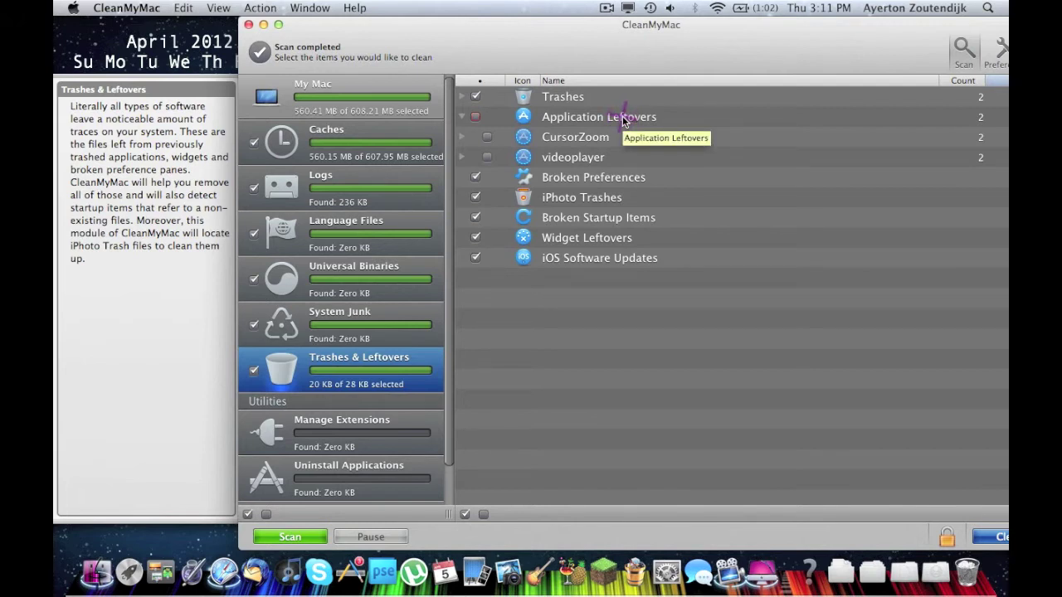
click(478, 118)
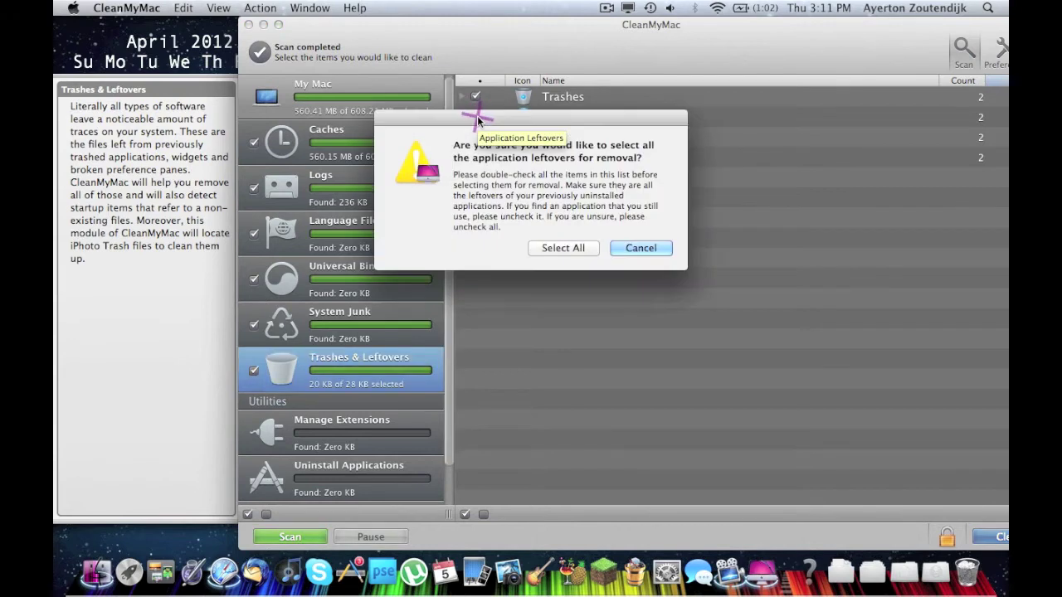
click(564, 248)
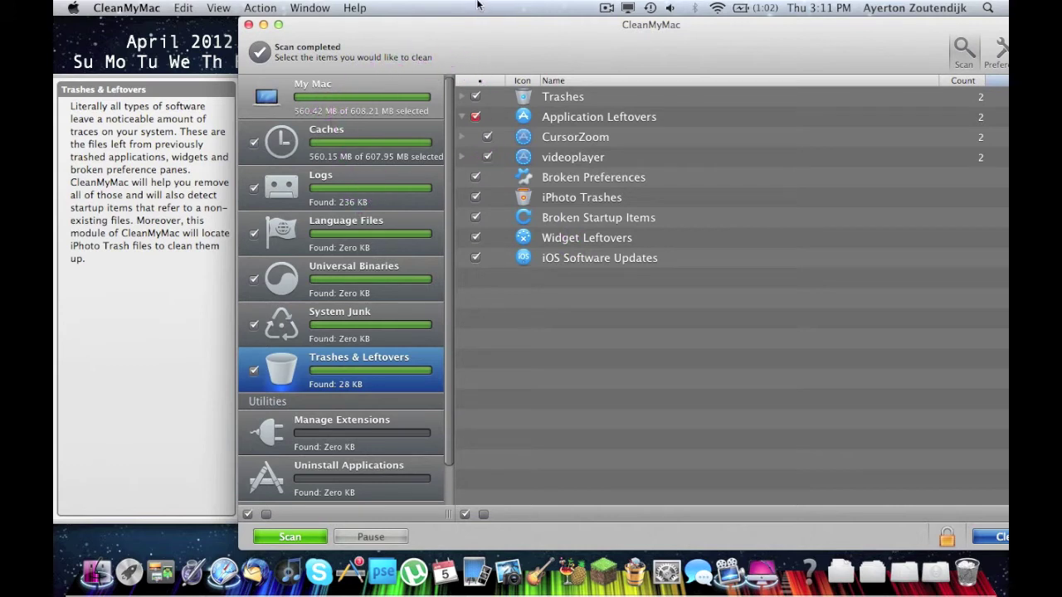
Start the cleanup and authenticate with the administrator password.
drag(496, 40, 345, 41)
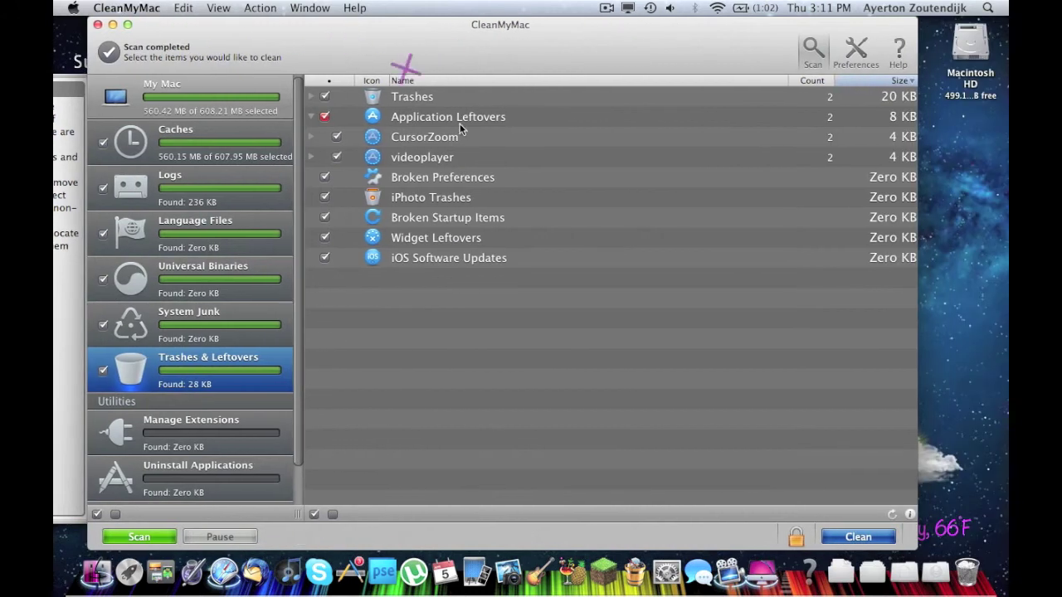
click(794, 536)
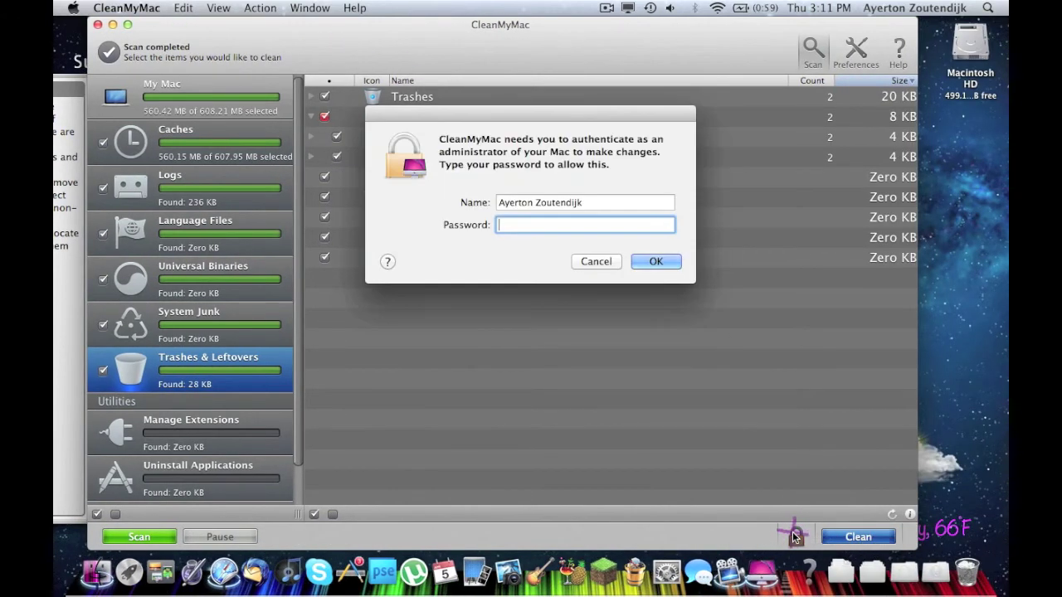
text(•••••••)
key(BackSpace)
key(BackSpace)
key(BackSpace)
key(BackSpace)
key(BackSpace)
key(BackSpace)
key(BackSpace)
text(•••••••)
key(Return)
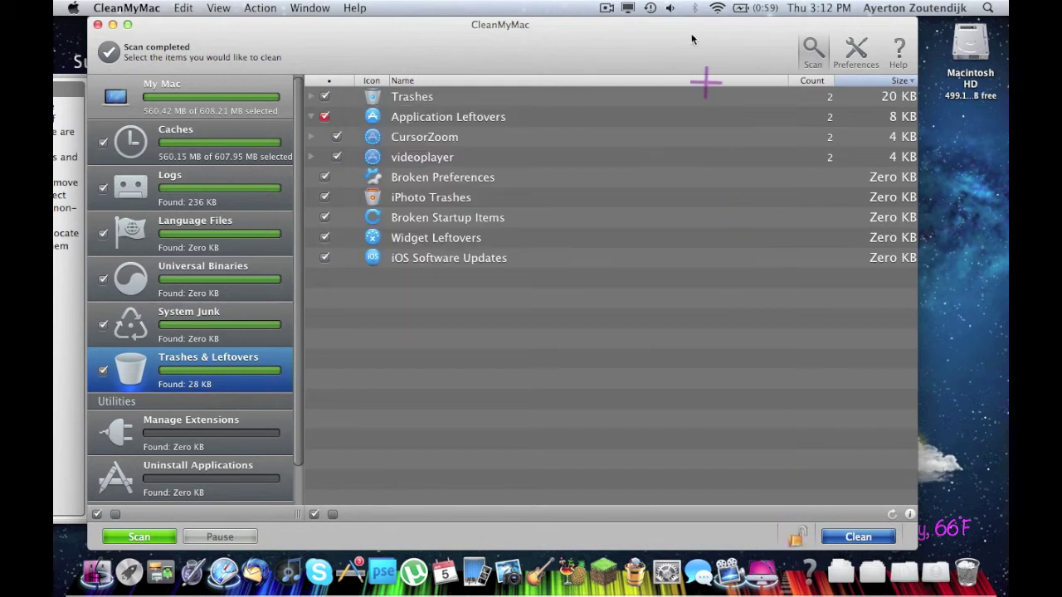
Clean the selected junk, ignoring Safari-related items.
drag(672, 42, 740, 41)
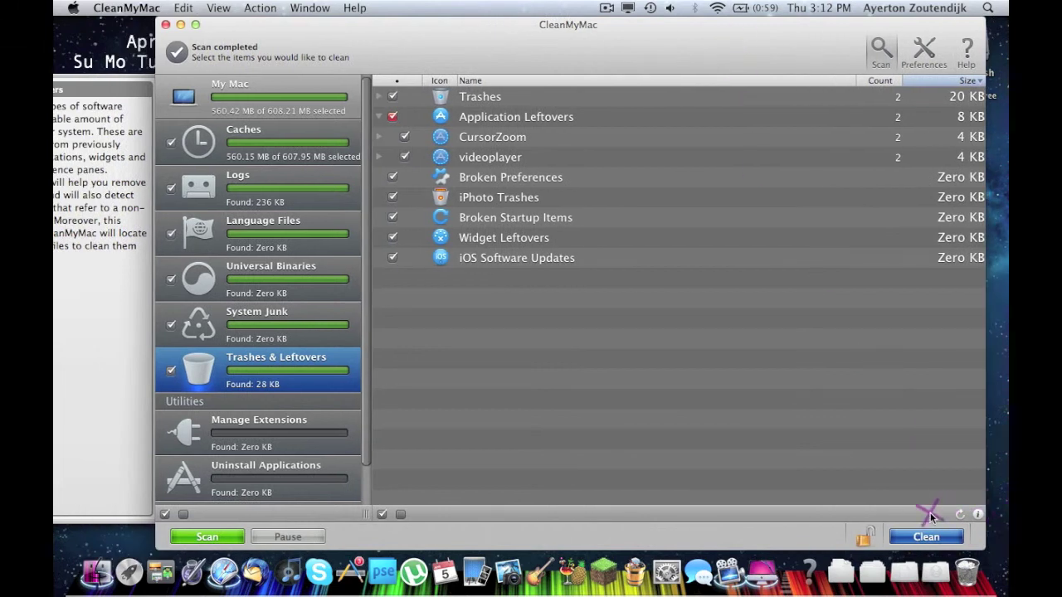
click(926, 537)
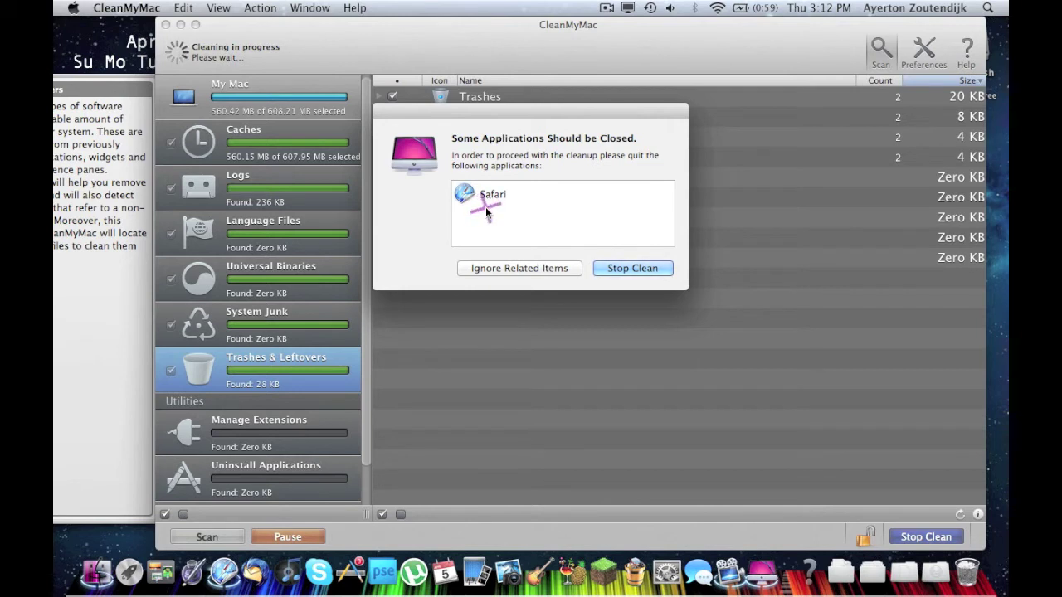
click(510, 268)
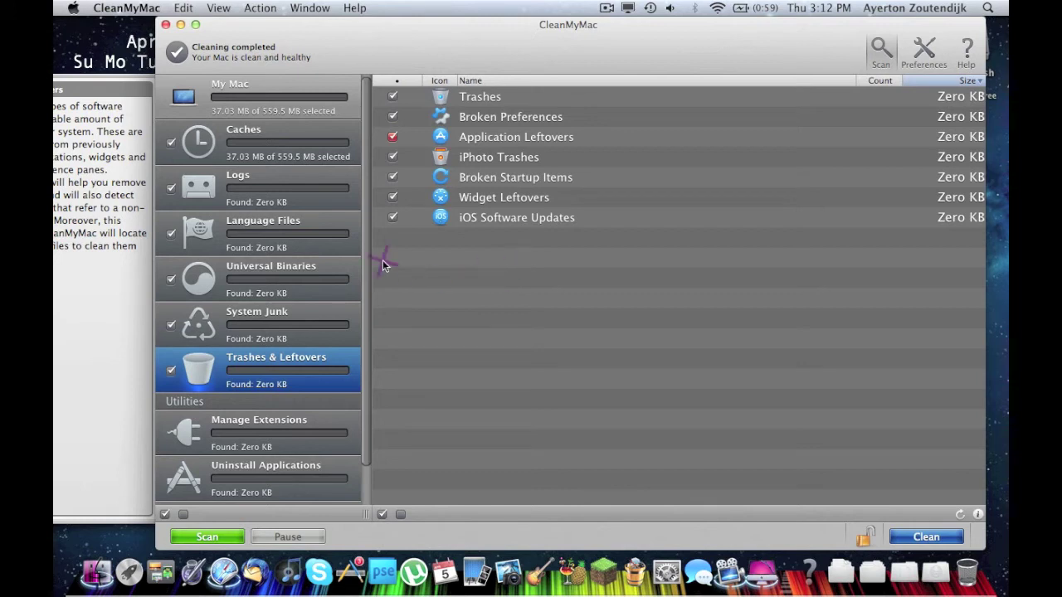
Browse Quick Erase Files and Uninstall Applications, then open Manage Extensions.
scroll(366, 248, down, 2)
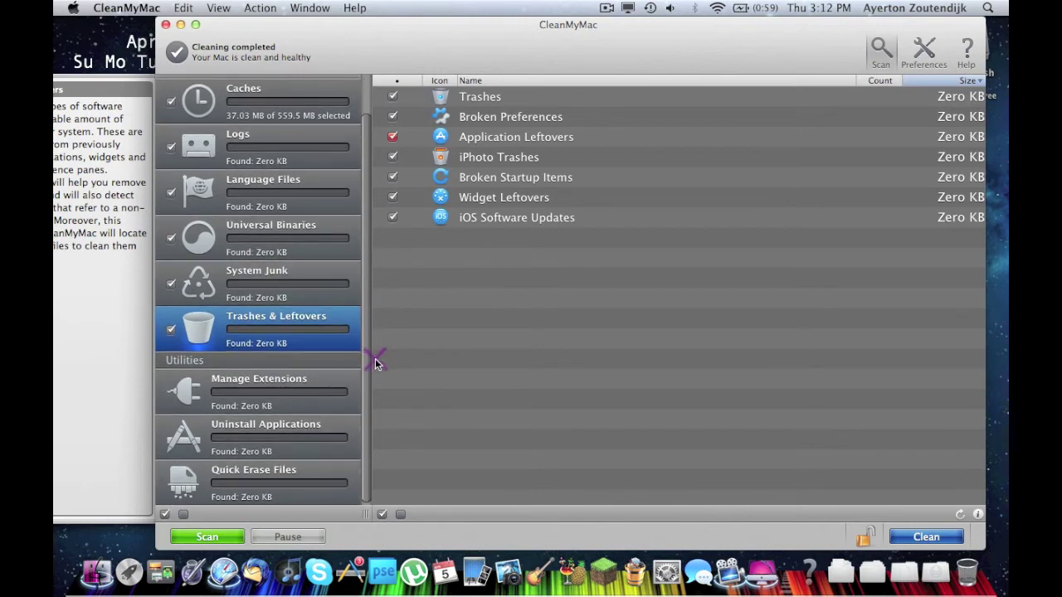
click(306, 470)
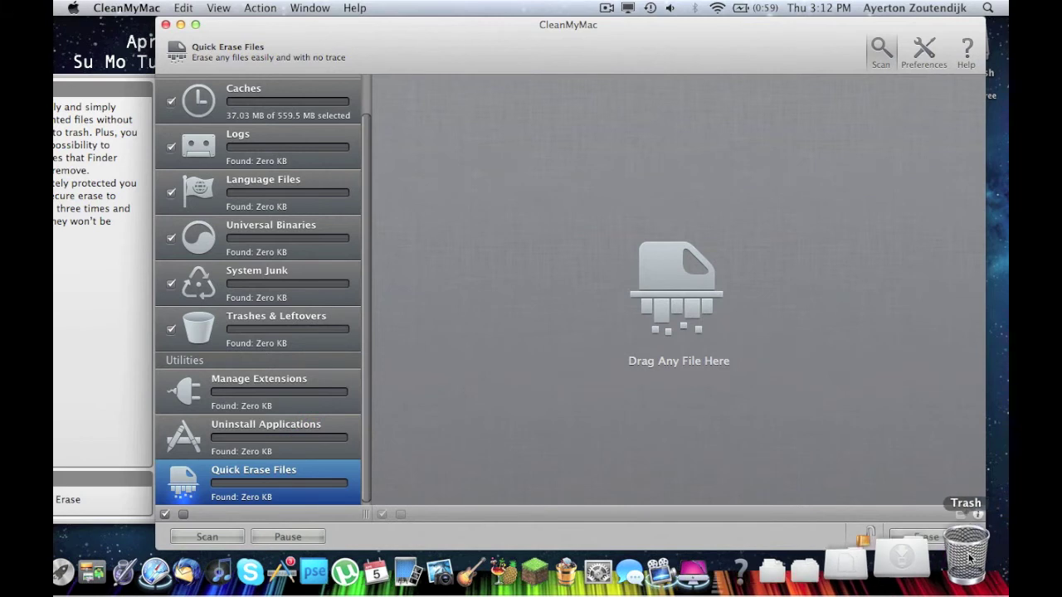
click(232, 437)
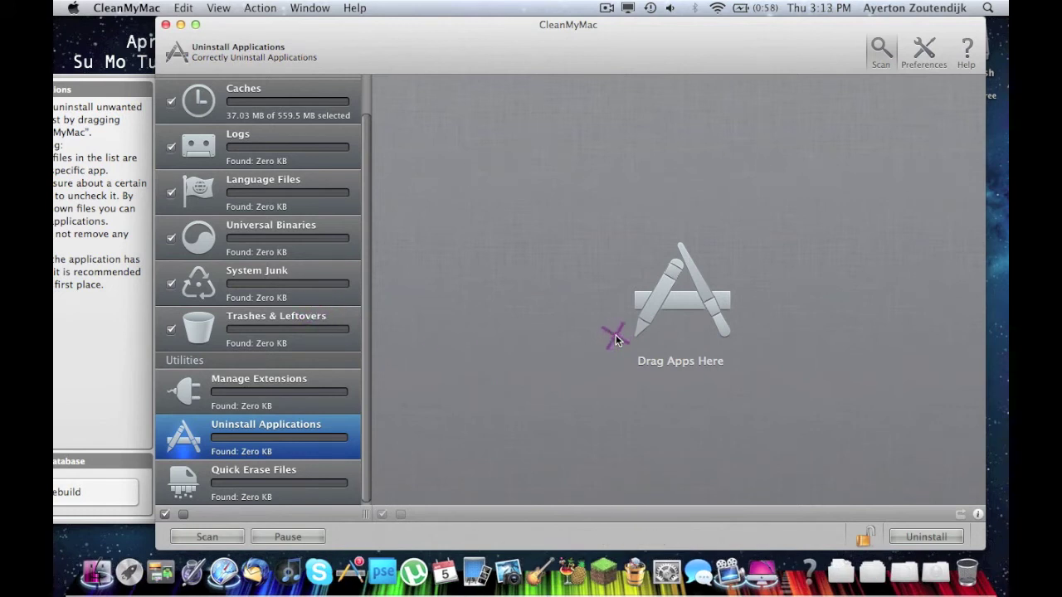
click(196, 399)
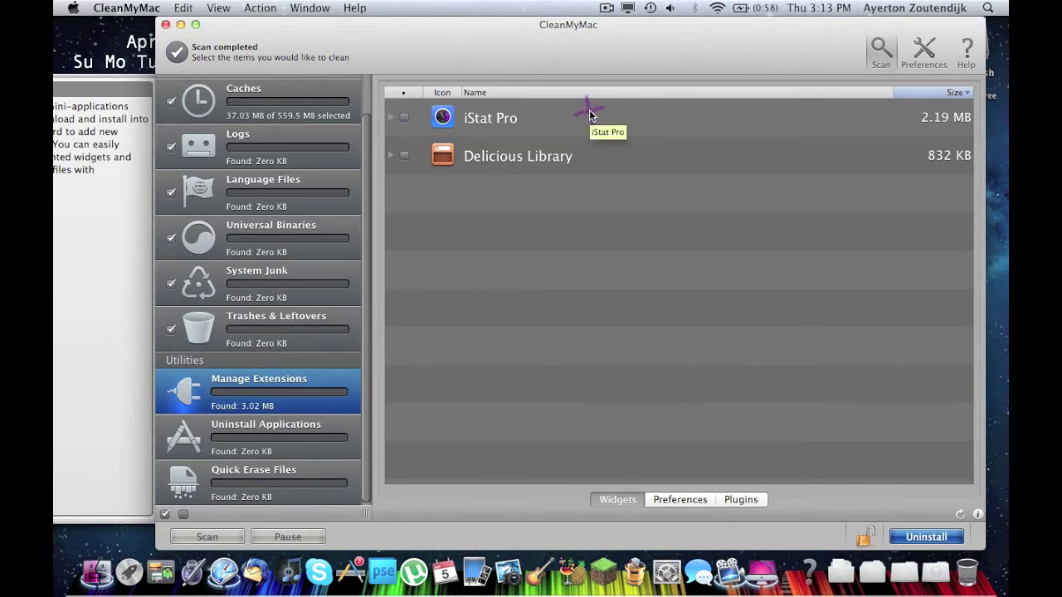
Check the widgets in Dashboard, then tick iStat Pro (2.19 MB) for removal.
key(F12)
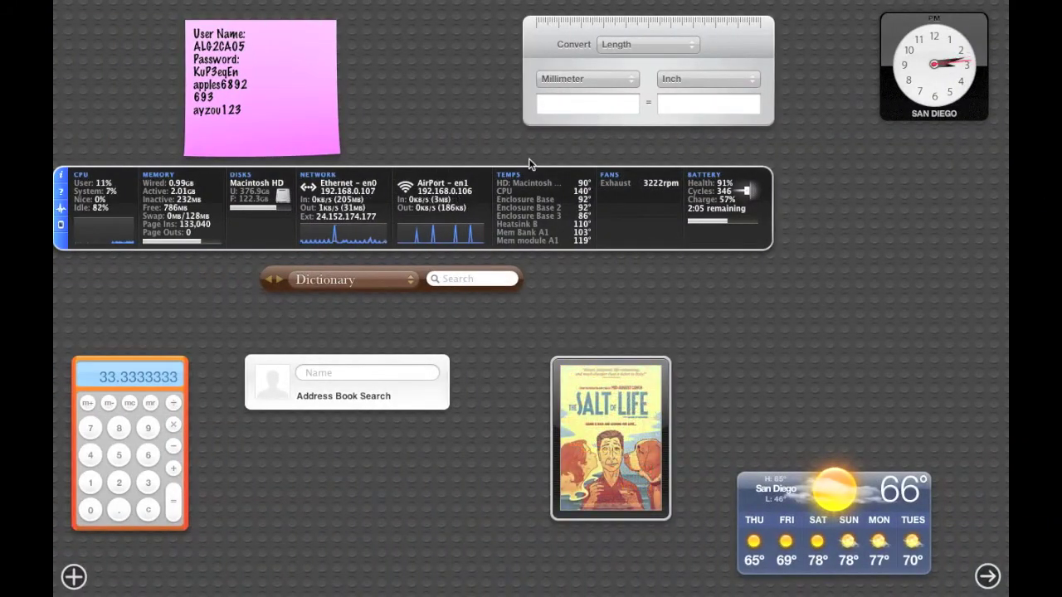
key(F12)
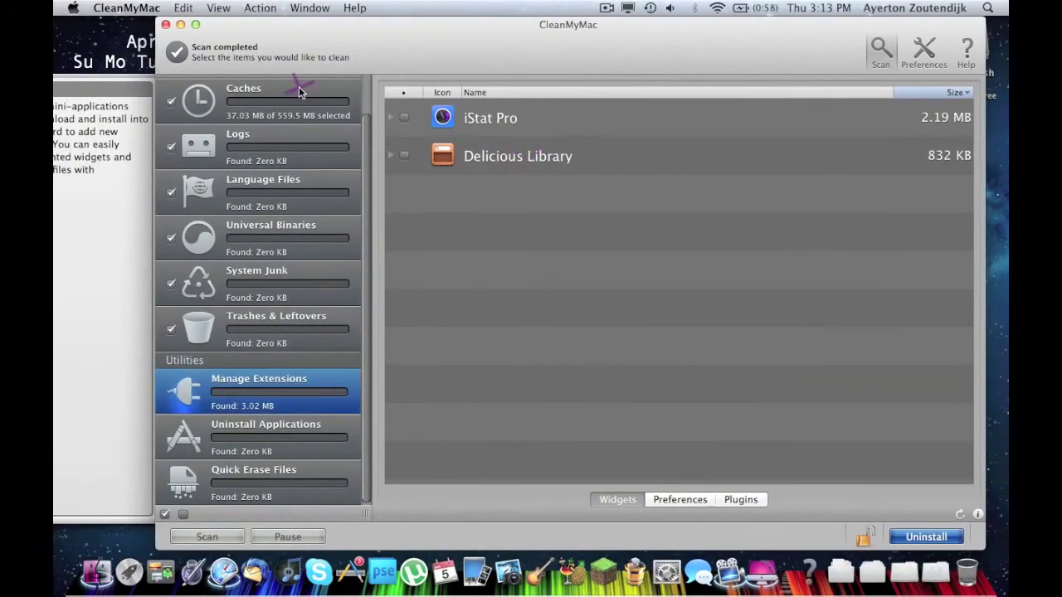
click(405, 117)
click(394, 119)
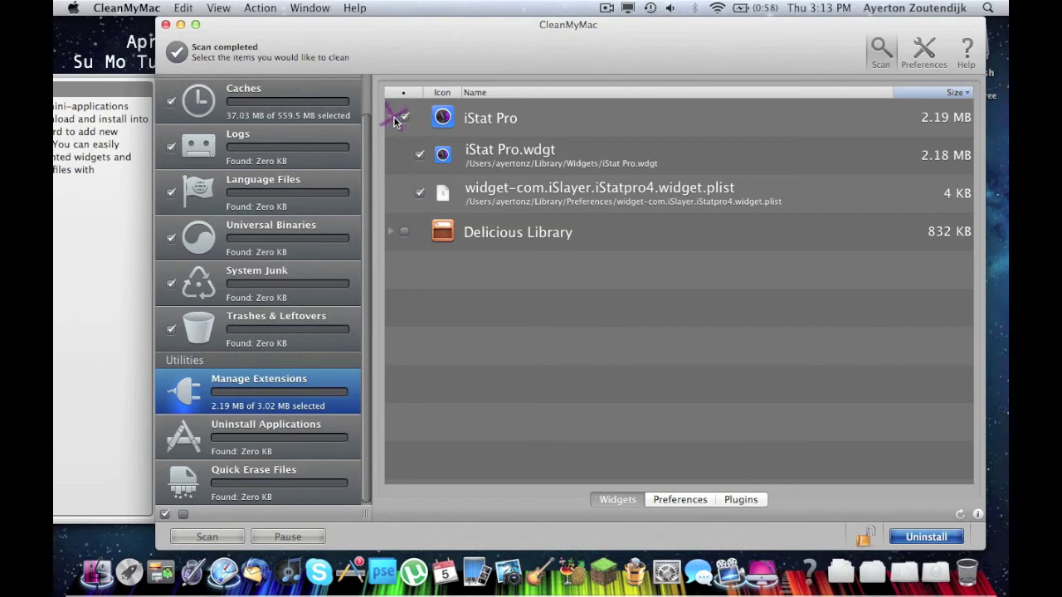
click(394, 119)
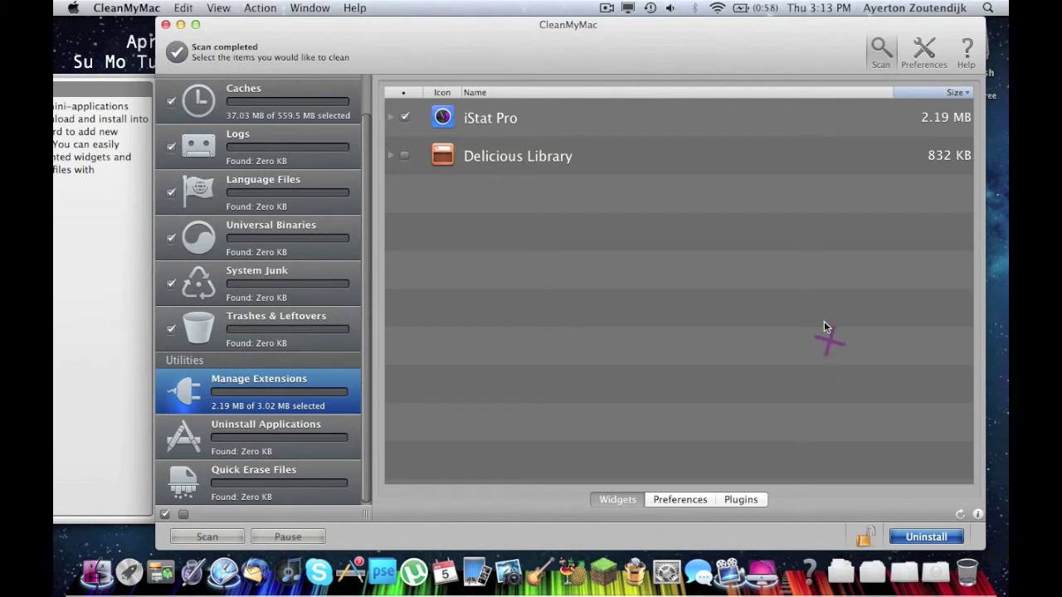
drag(362, 148, 357, 77)
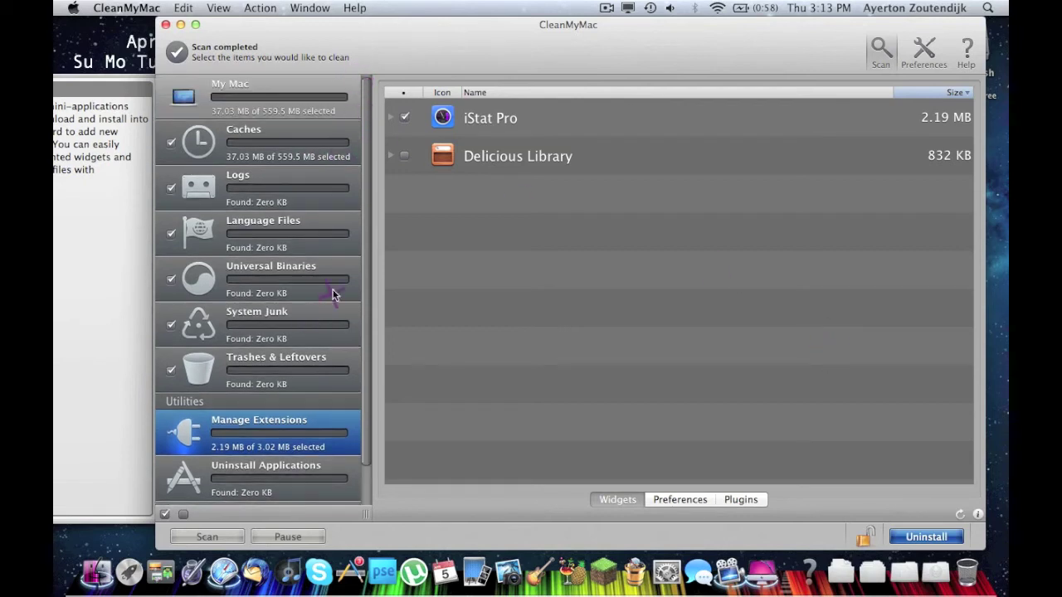
drag(362, 280, 356, 369)
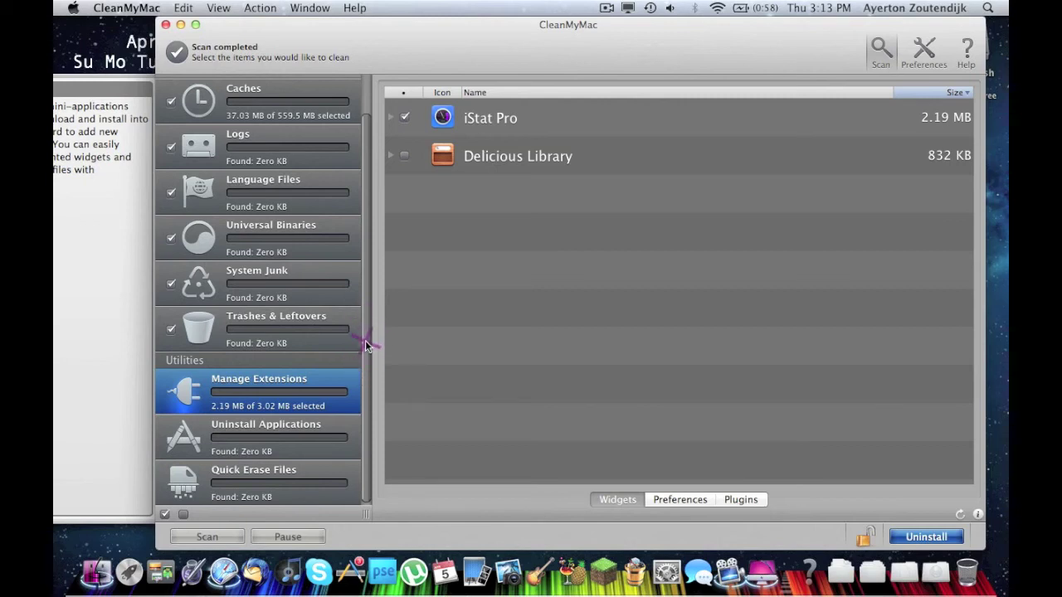
Step through the result categories to Caches, where User Cache Files shows 37.03 MB.
click(203, 324)
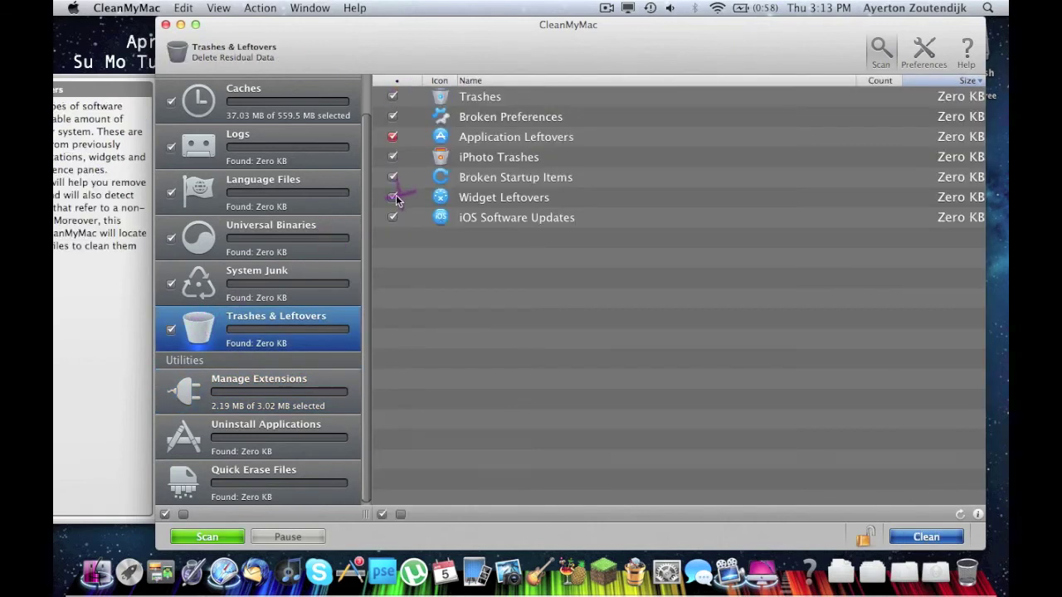
click(204, 275)
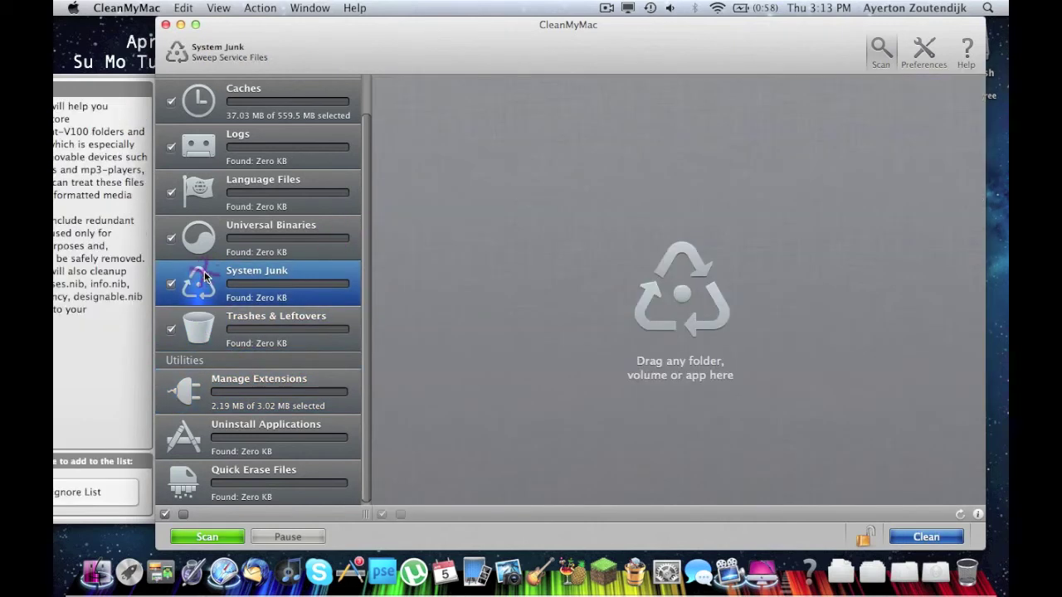
click(201, 245)
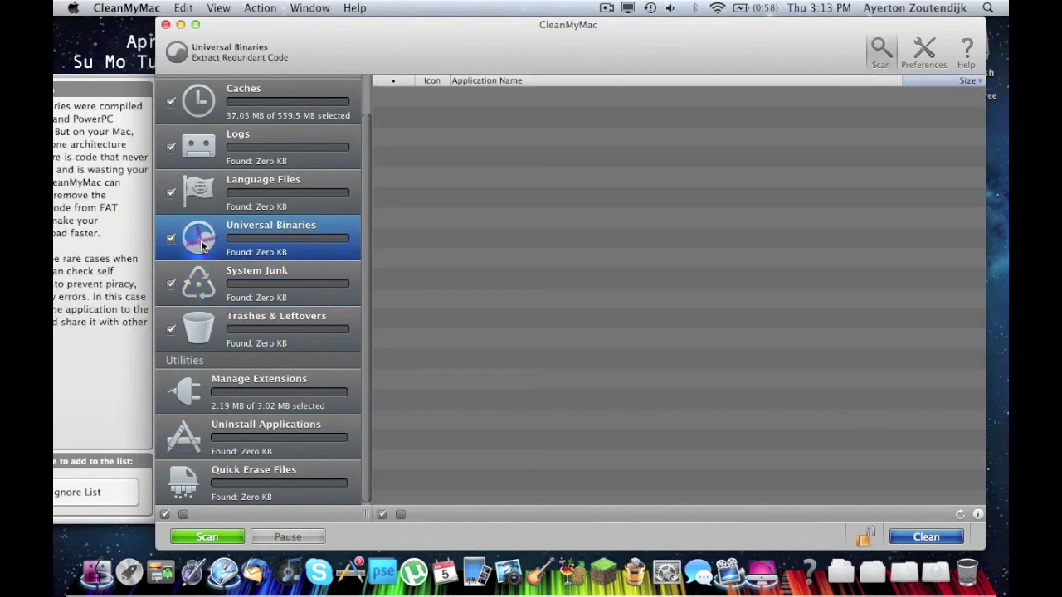
click(193, 282)
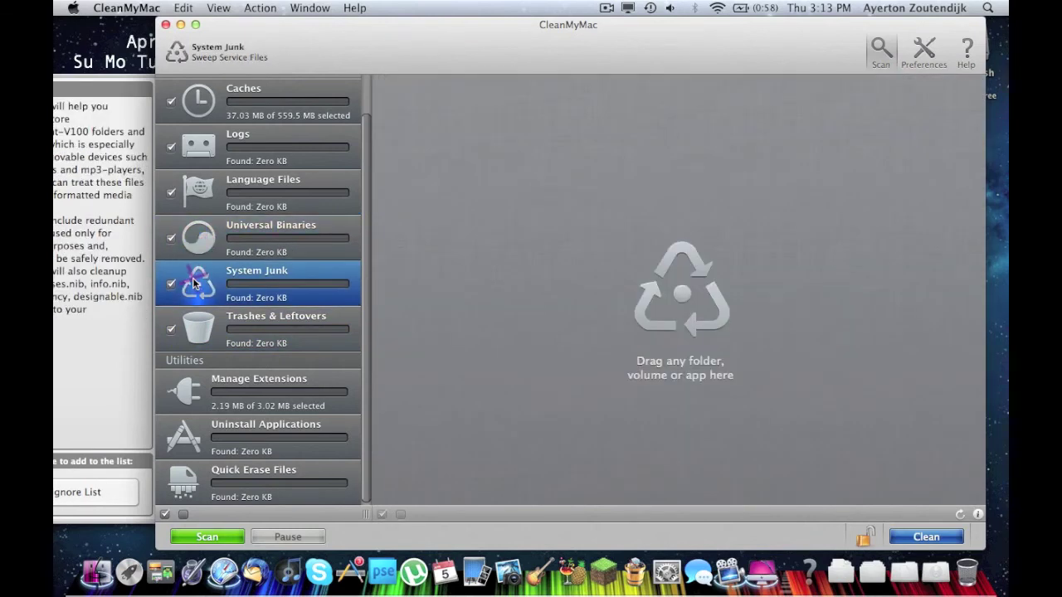
click(201, 241)
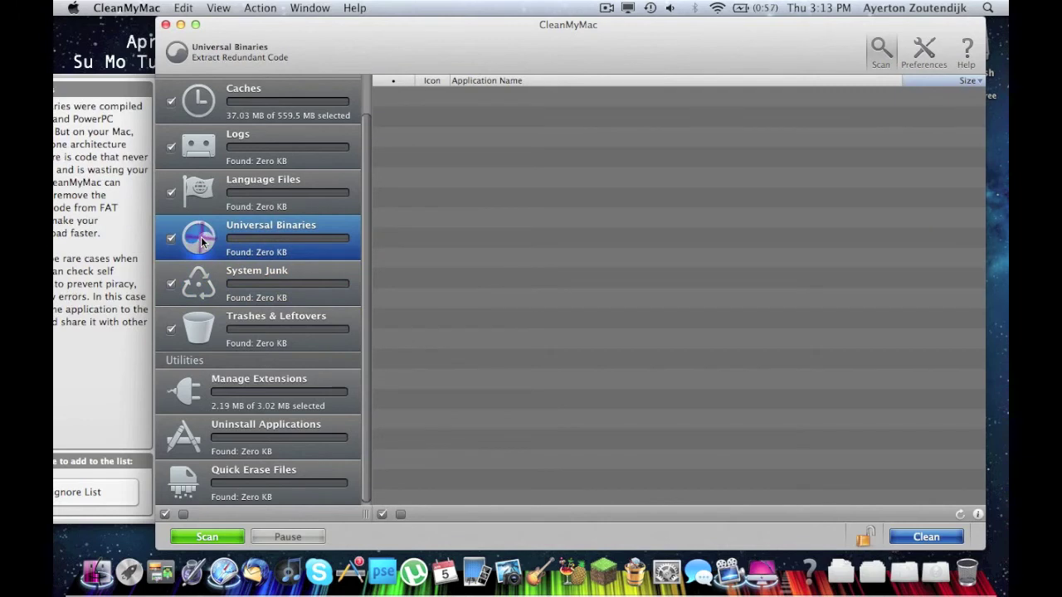
click(201, 188)
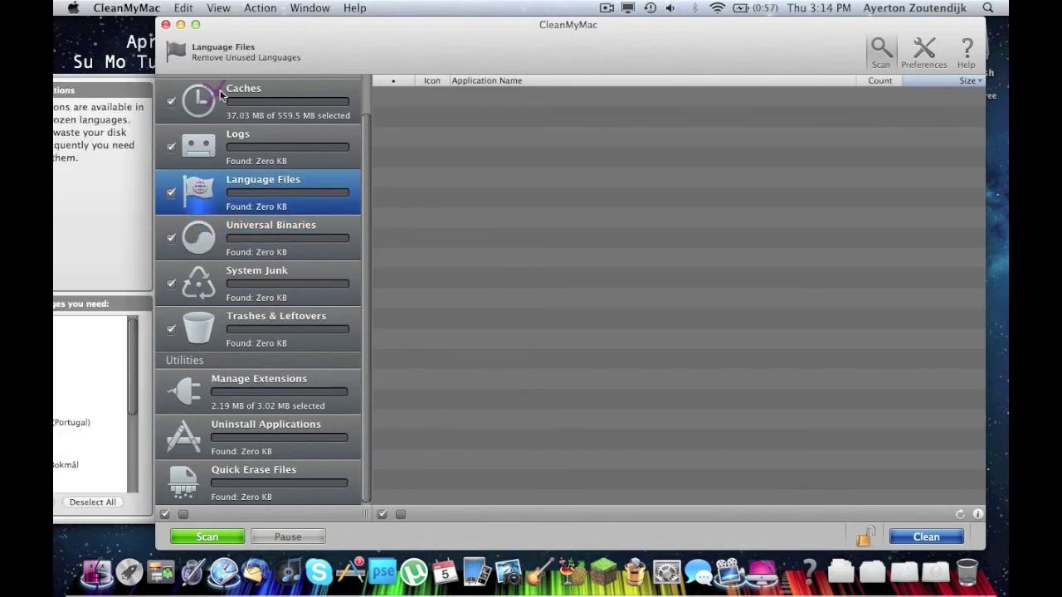
mouse_move(257, 26)
mouse_down()
mouse_move(500, 27)
mouse_move(251, 27)
mouse_up()
click(205, 152)
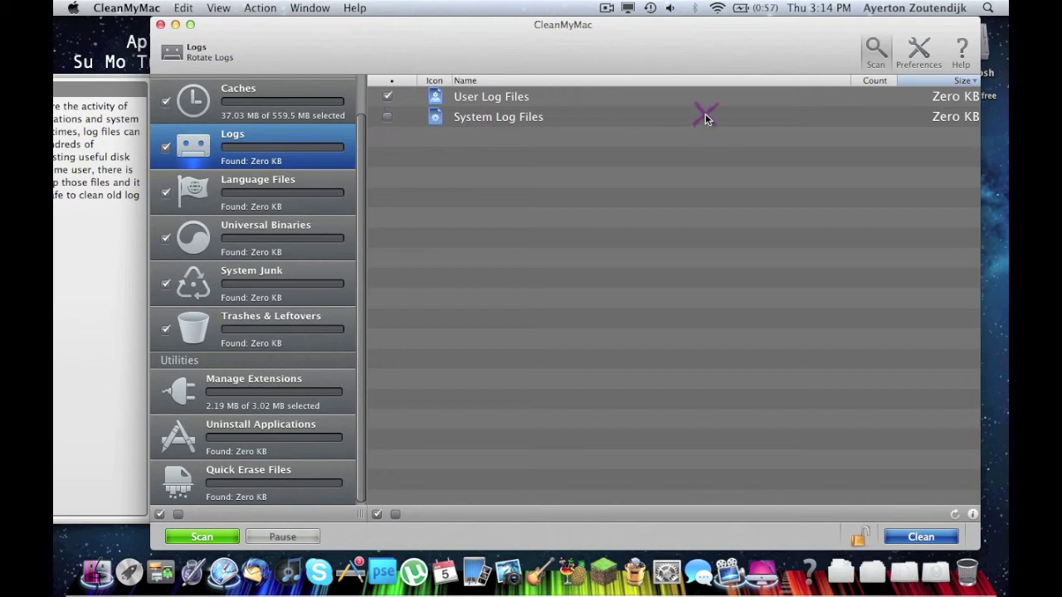
click(212, 110)
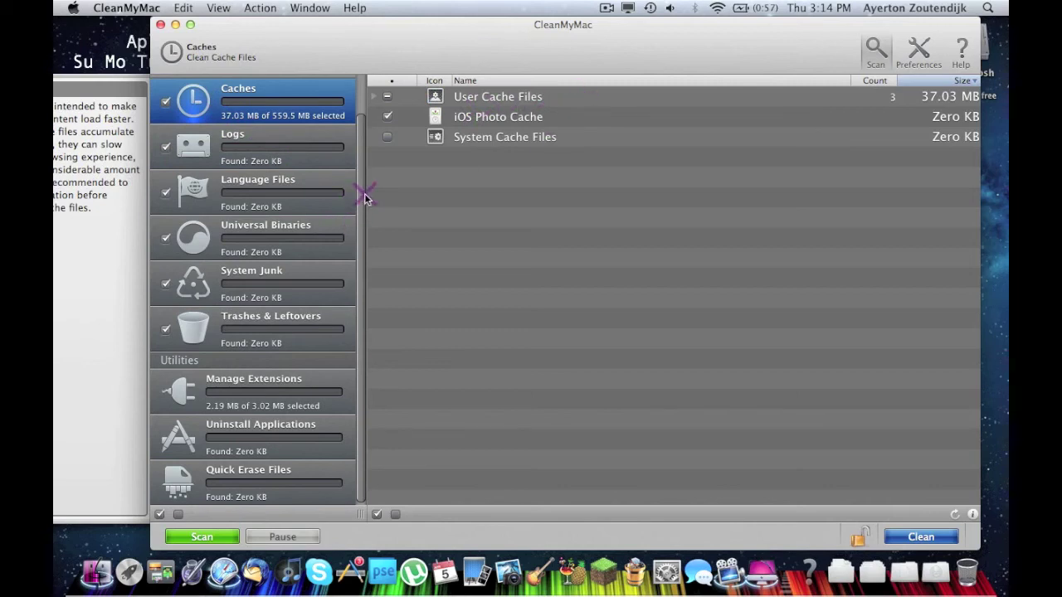
drag(360, 194, 353, 85)
View the My Mac Welcome summary of 23.72 MB recovered, then close CleanMyMac.
click(209, 88)
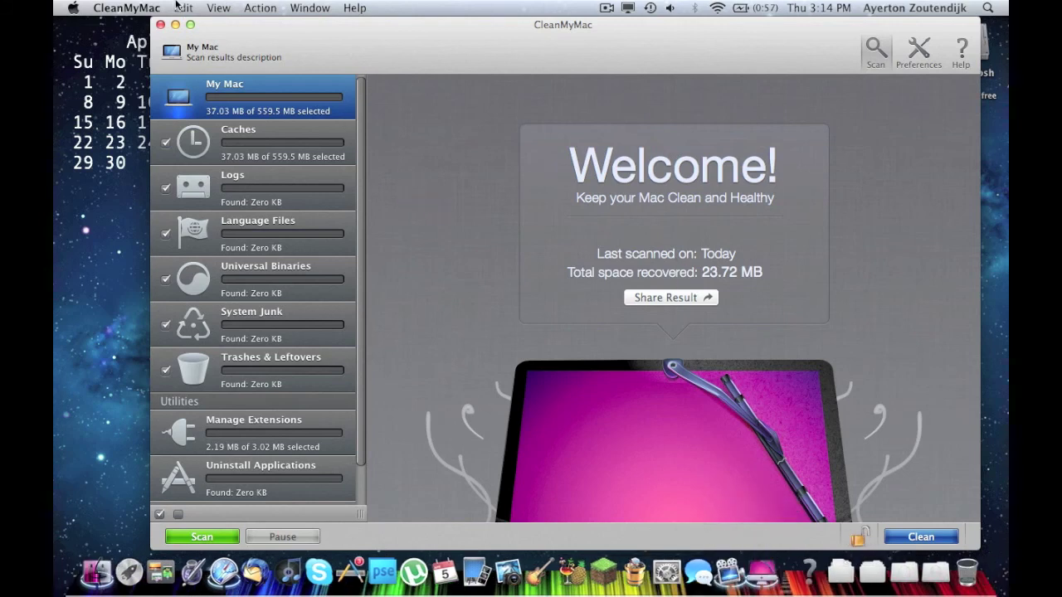
click(161, 25)
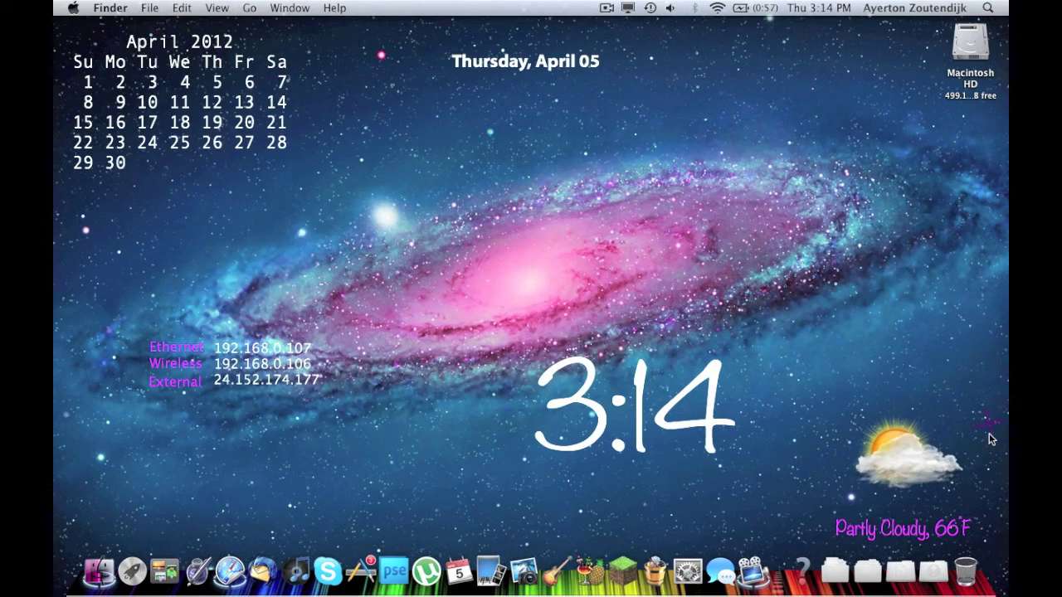
drag(987, 448, 124, 47)
click(246, 184)
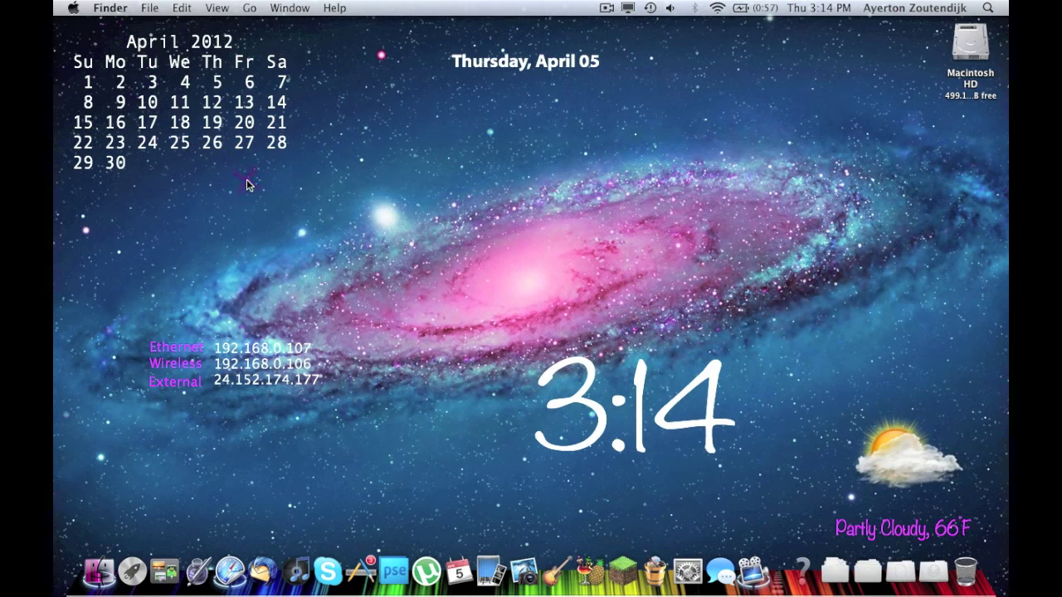